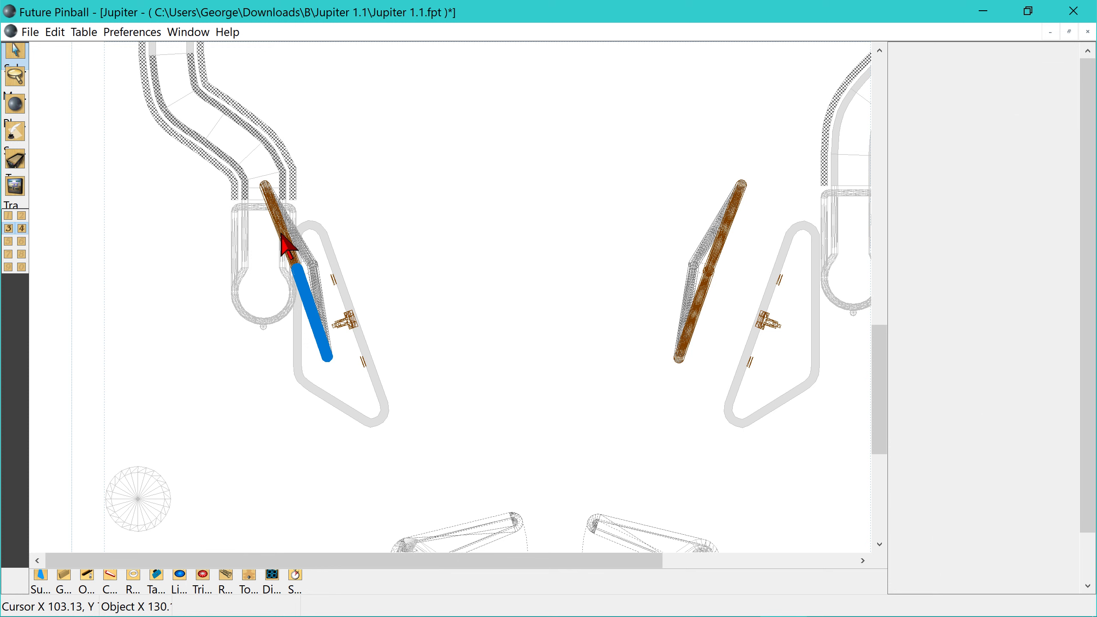
# - Move the left pair of sling diverters onto the left slingshot rubber and fine-tune their position along its inner slanted edge
pyautogui.moveTo(287, 244); pyautogui.dragTo(333, 289)
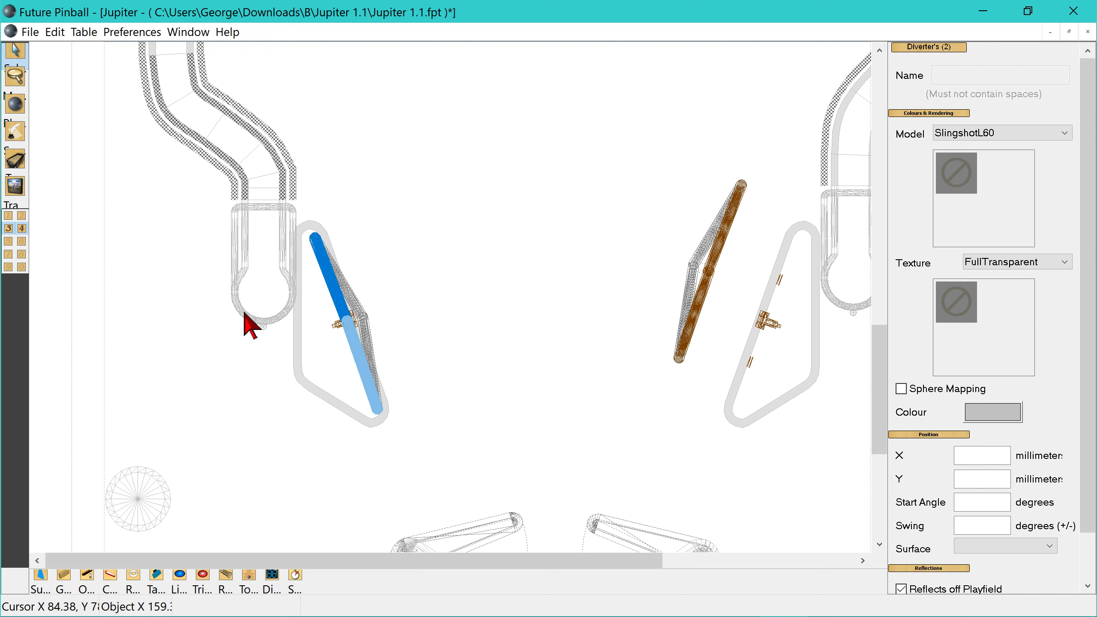
pyautogui.click(14, 83)
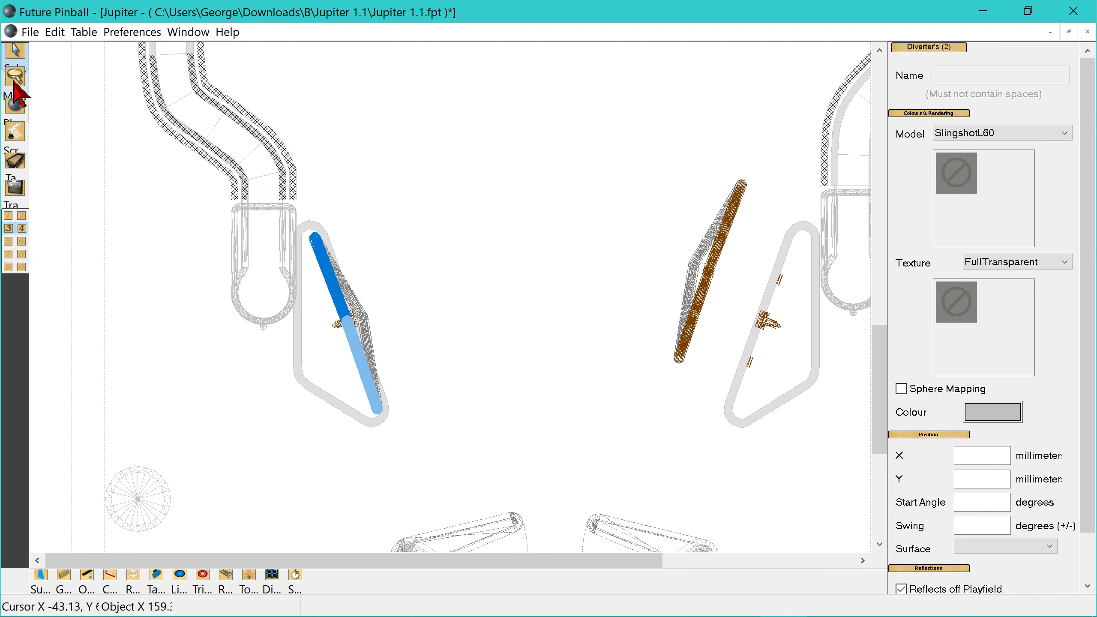
pyautogui.click(362, 320)
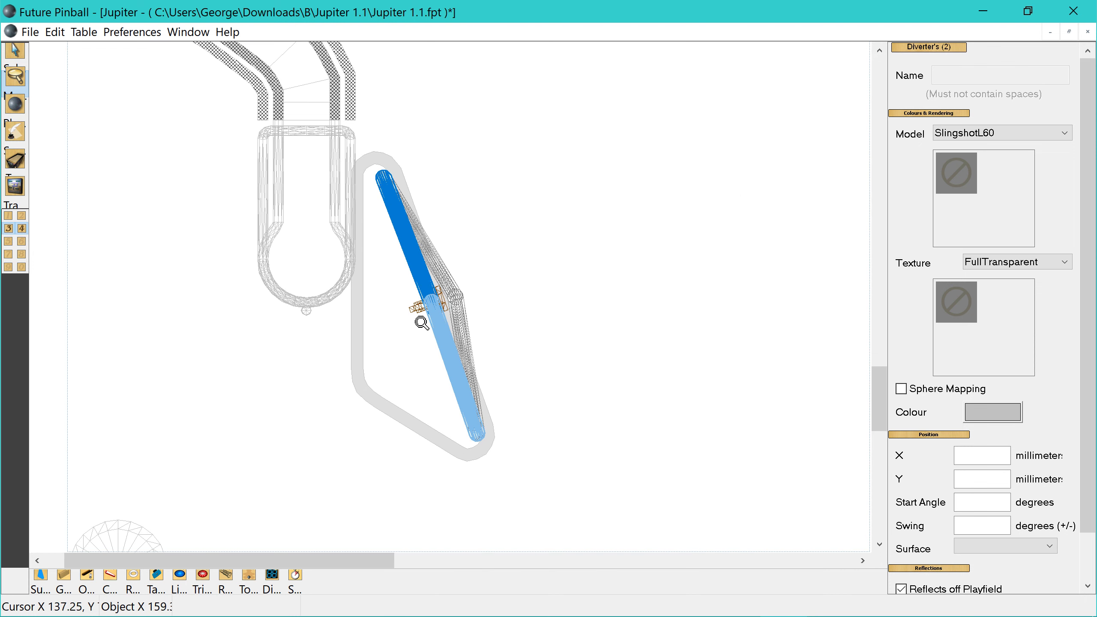
pyautogui.click(521, 292)
pyautogui.click(507, 260)
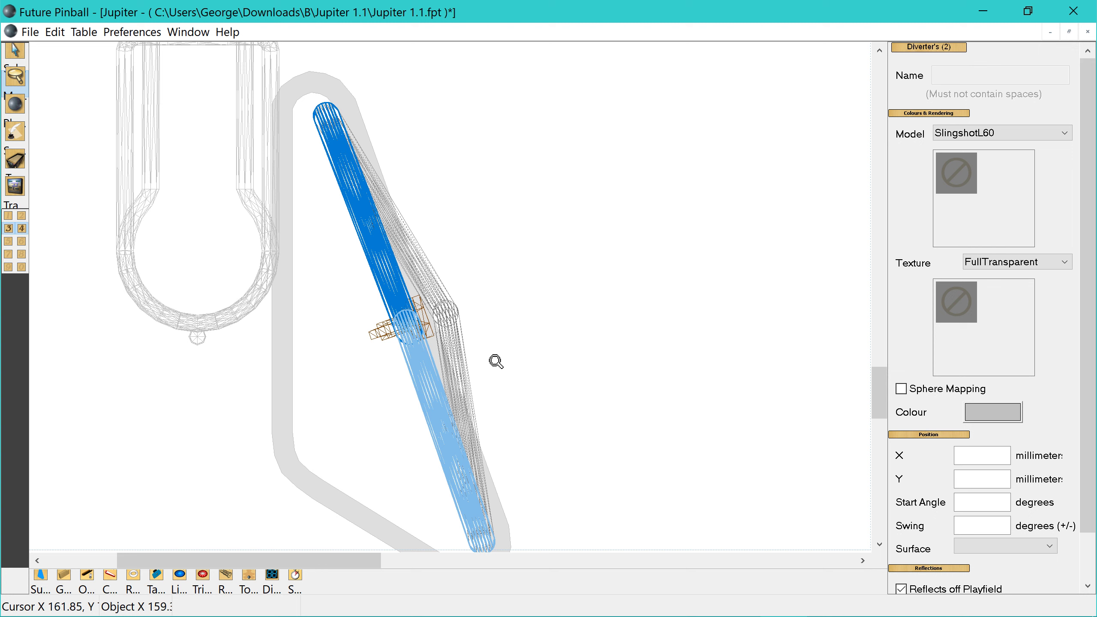
pyautogui.scroll(-1, 506, 391)
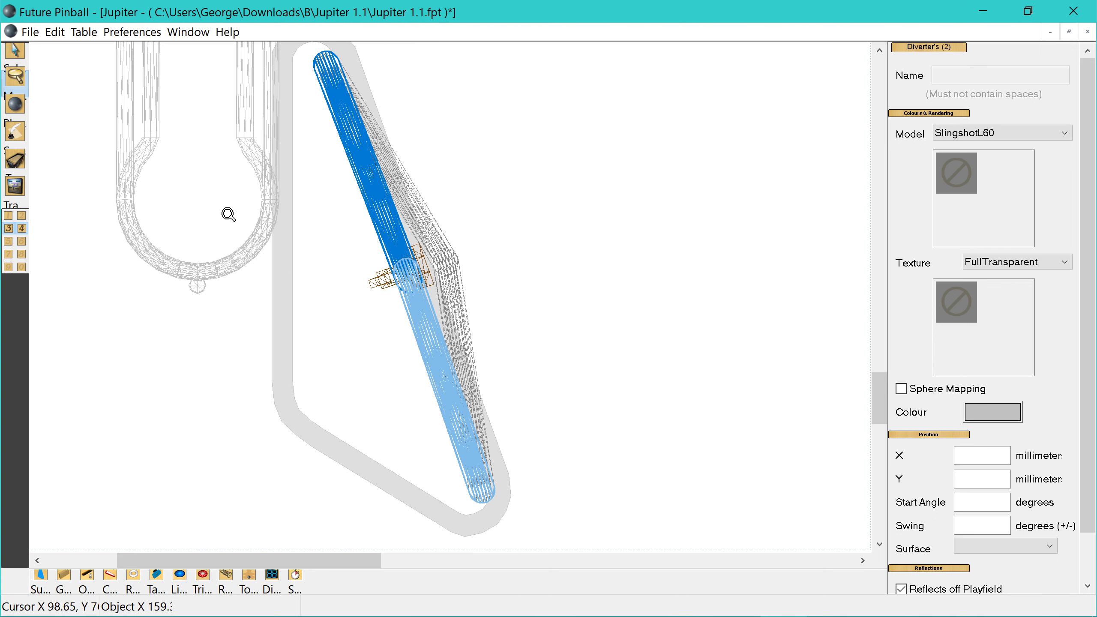
pyautogui.click(14, 49)
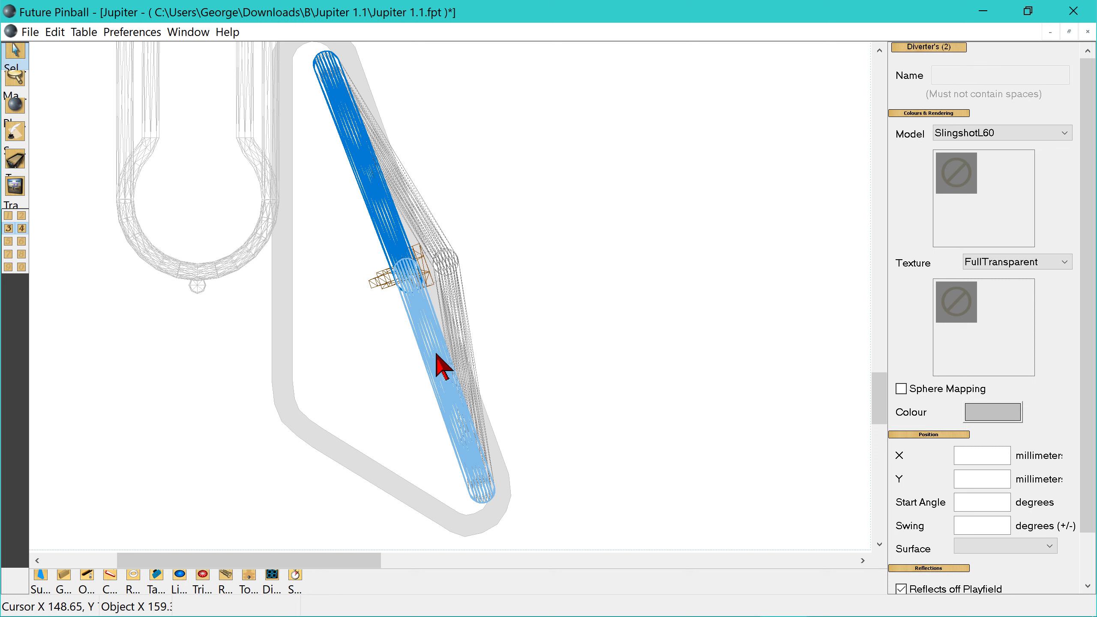
pyautogui.click(444, 366)
pyautogui.moveTo(438, 355); pyautogui.dragTo(442, 350)
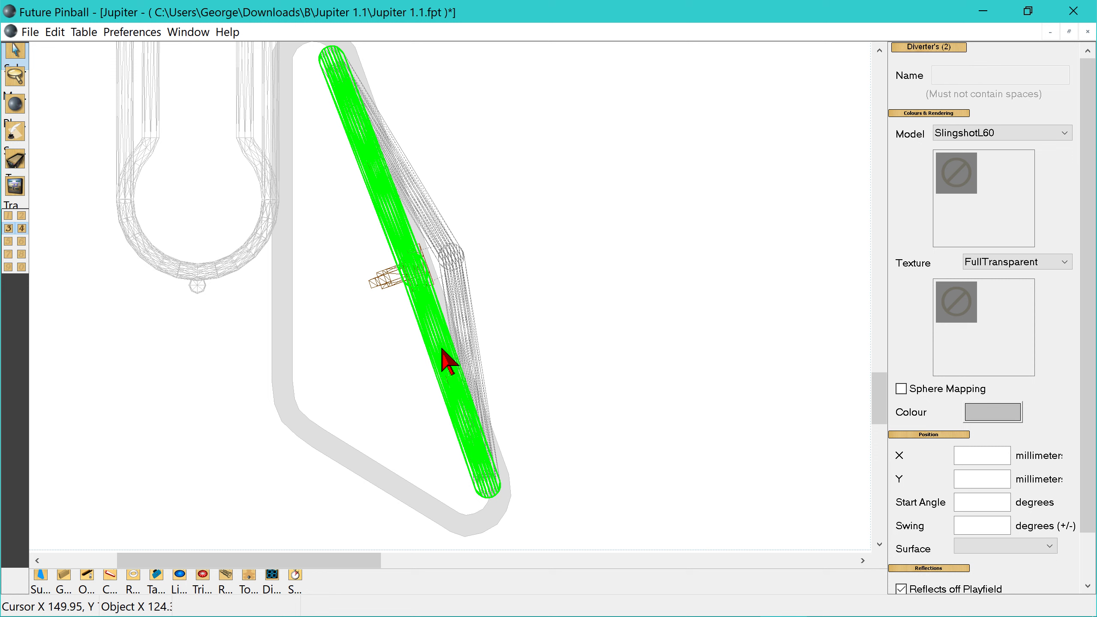
pyautogui.moveTo(442, 349); pyautogui.dragTo(441, 349)
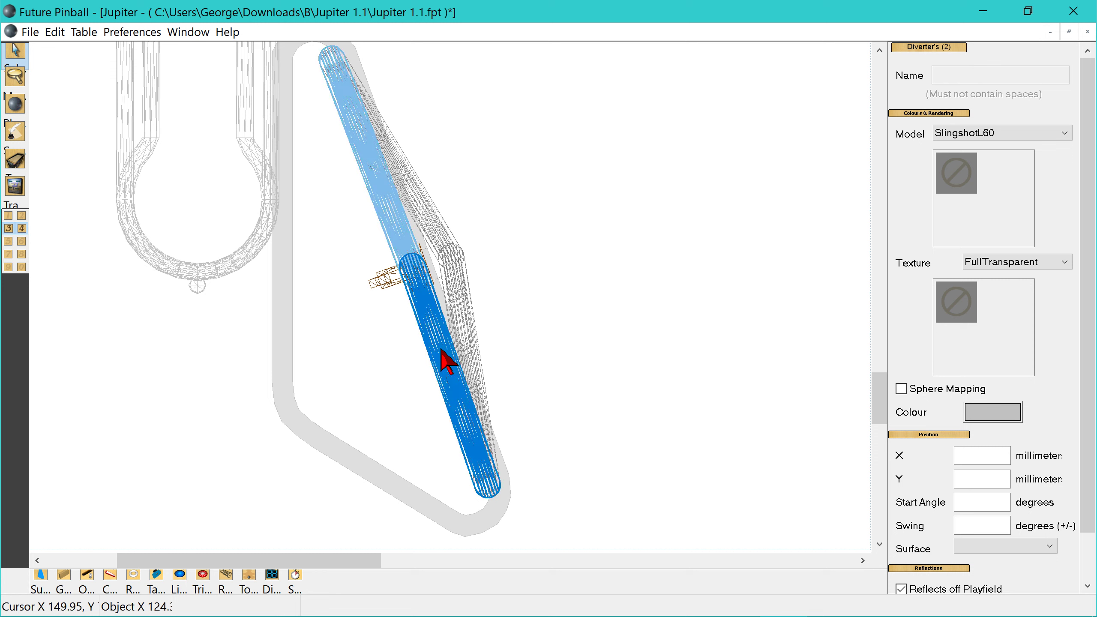
pyautogui.scroll(2, 544, 361)
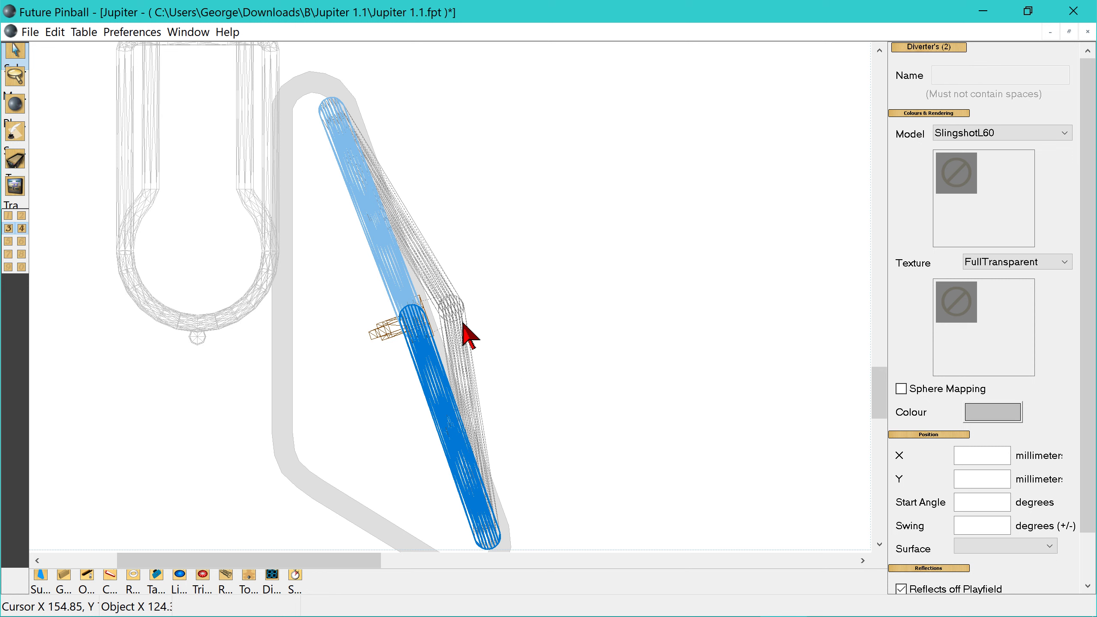
pyautogui.scroll(-2, 564, 375)
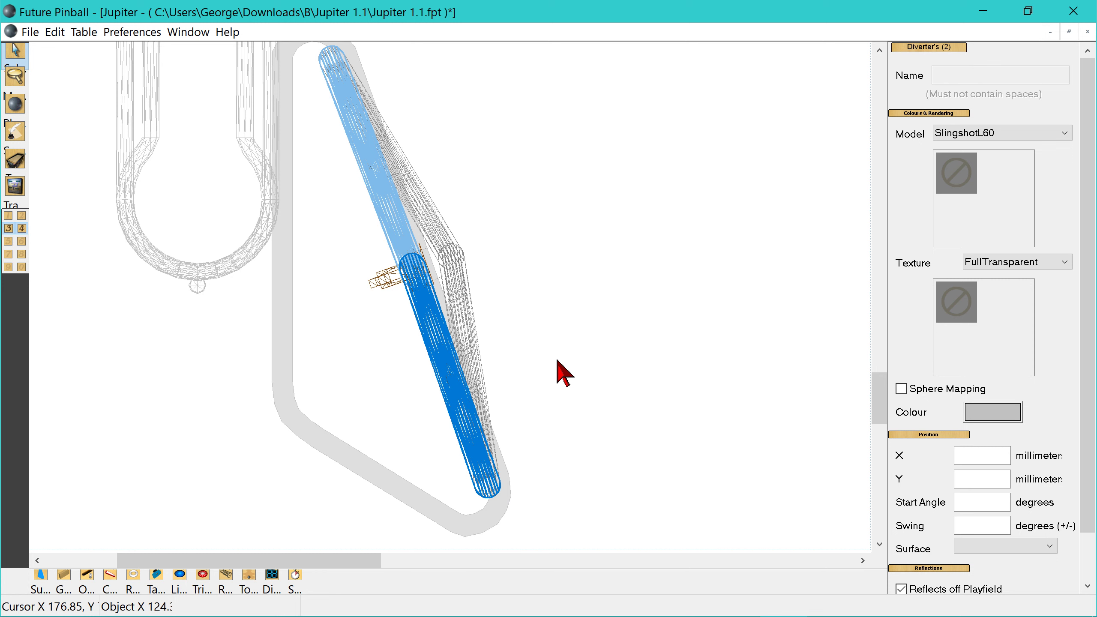
pyautogui.scroll(4, 564, 375)
pyautogui.scroll(-4, 557, 362)
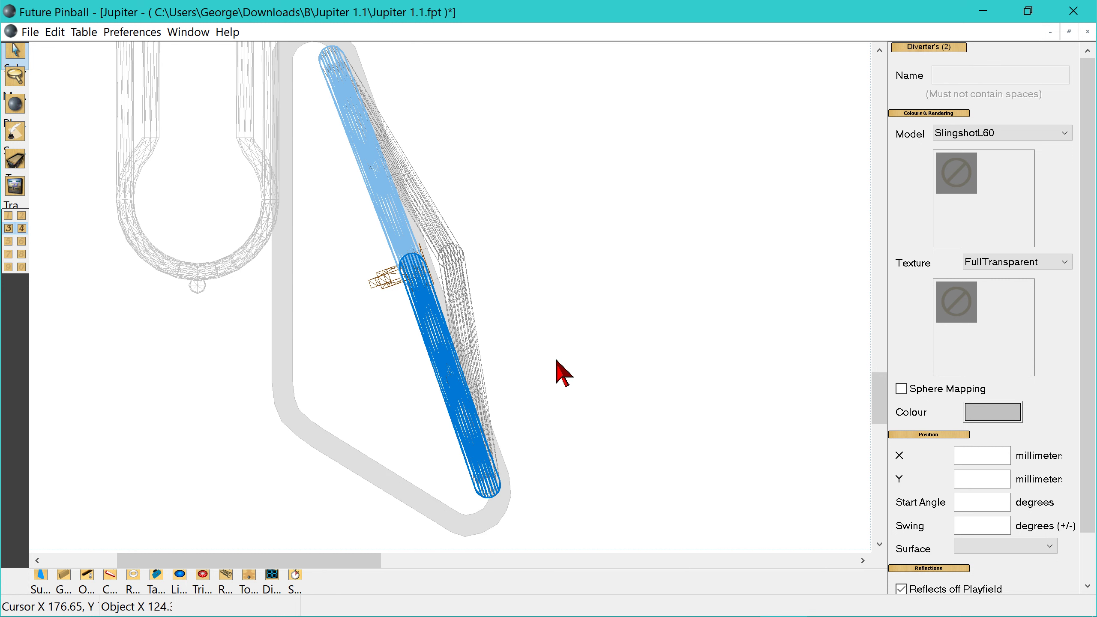
pyautogui.click(561, 295)
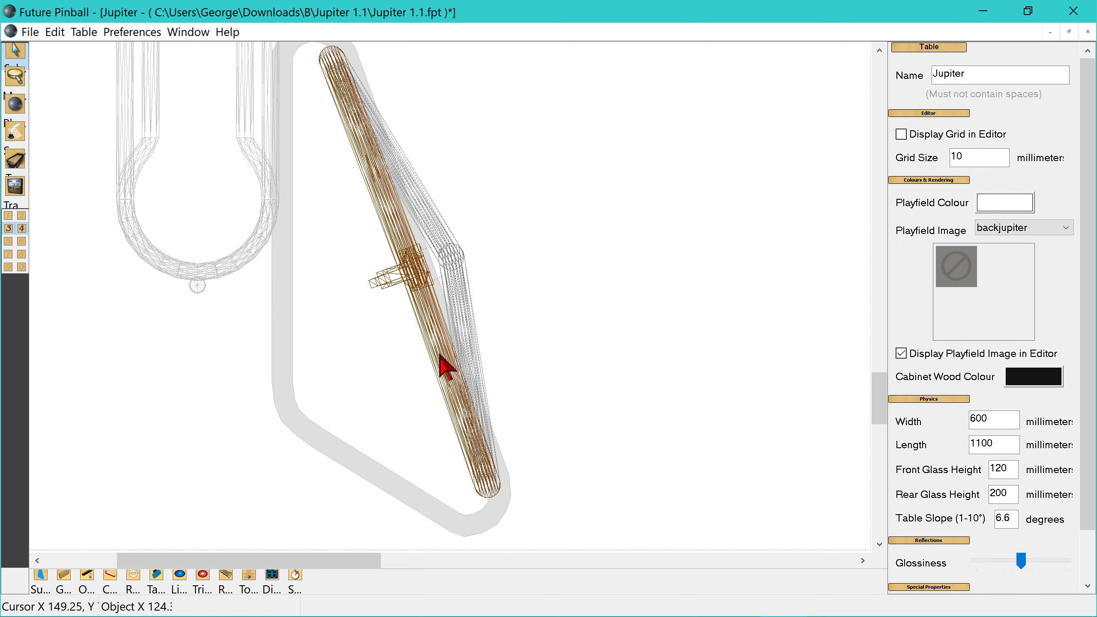
# - Try the SlingshotL55 model on both left sling diverters
pyautogui.click(457, 392)
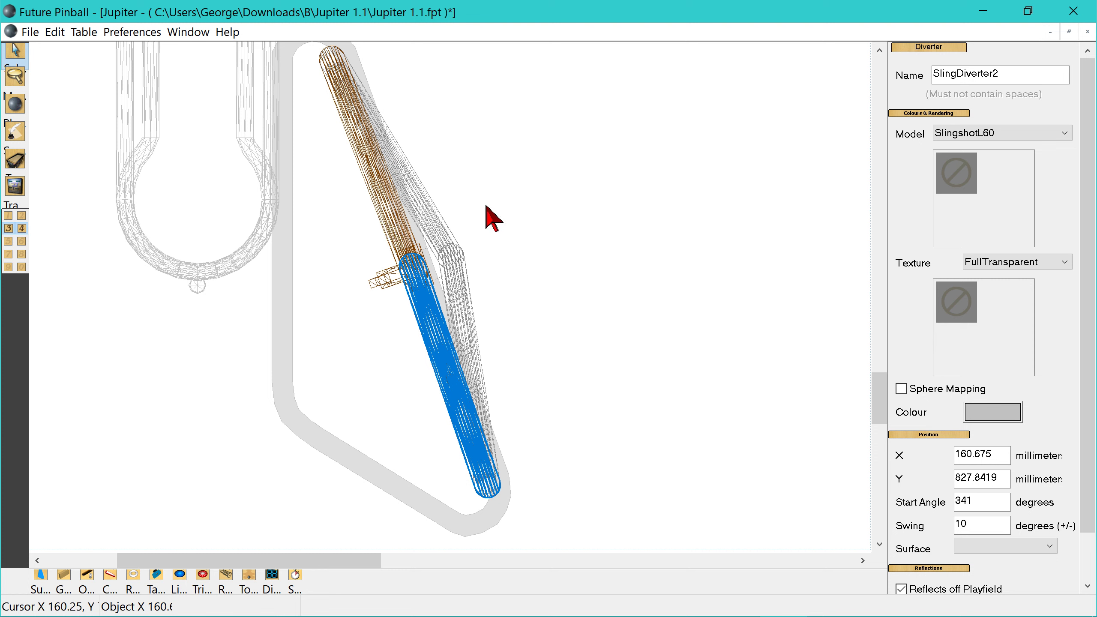
pyautogui.click(389, 220)
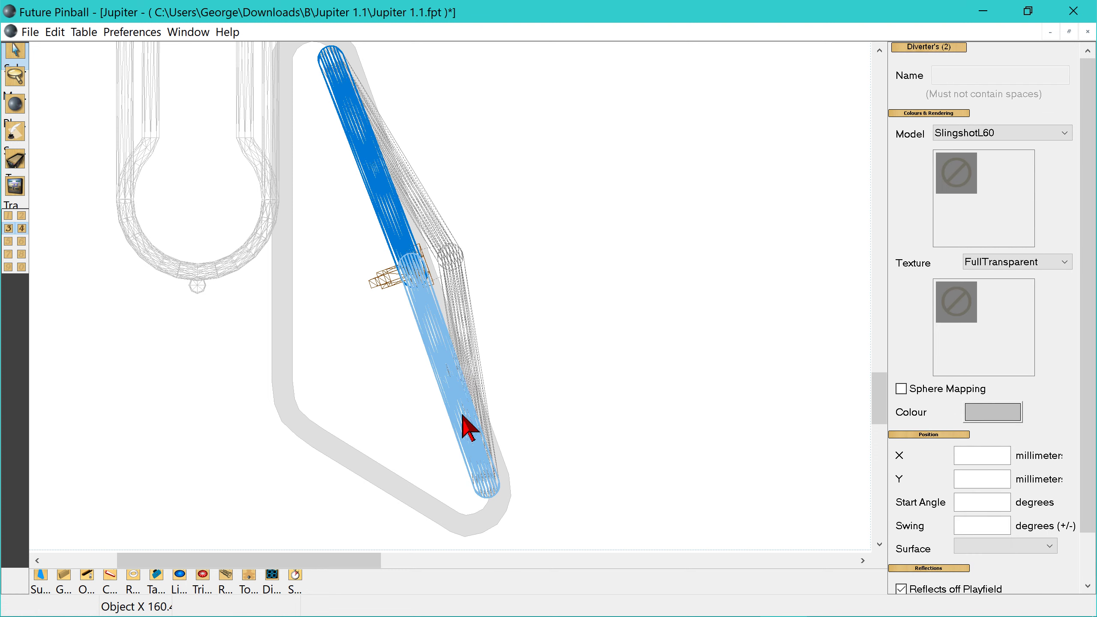
pyautogui.click(1065, 134)
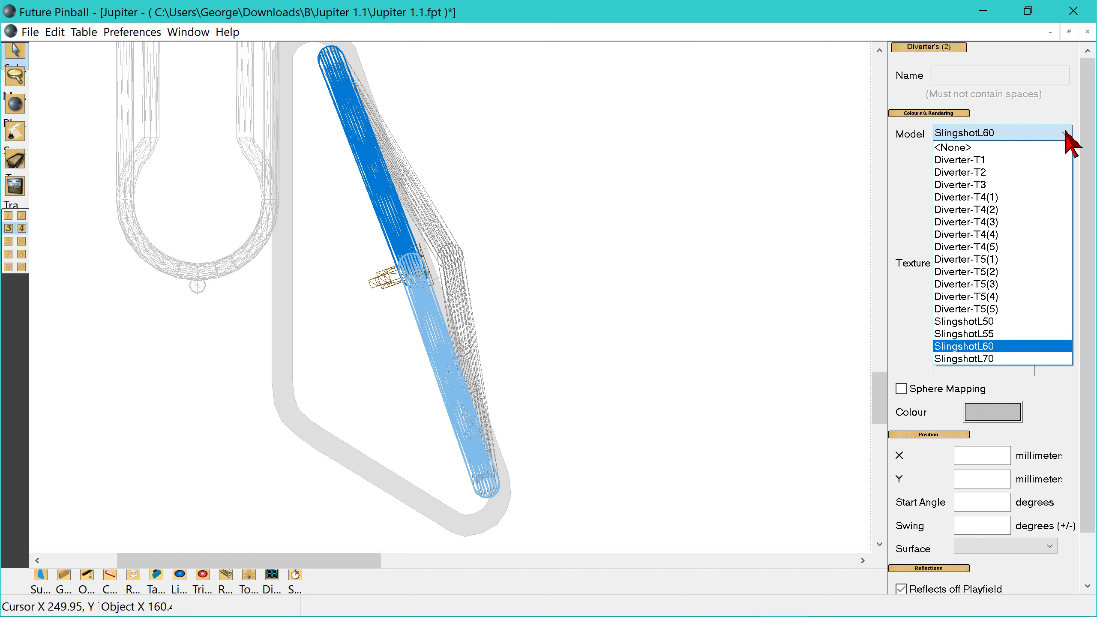
pyautogui.click(993, 333)
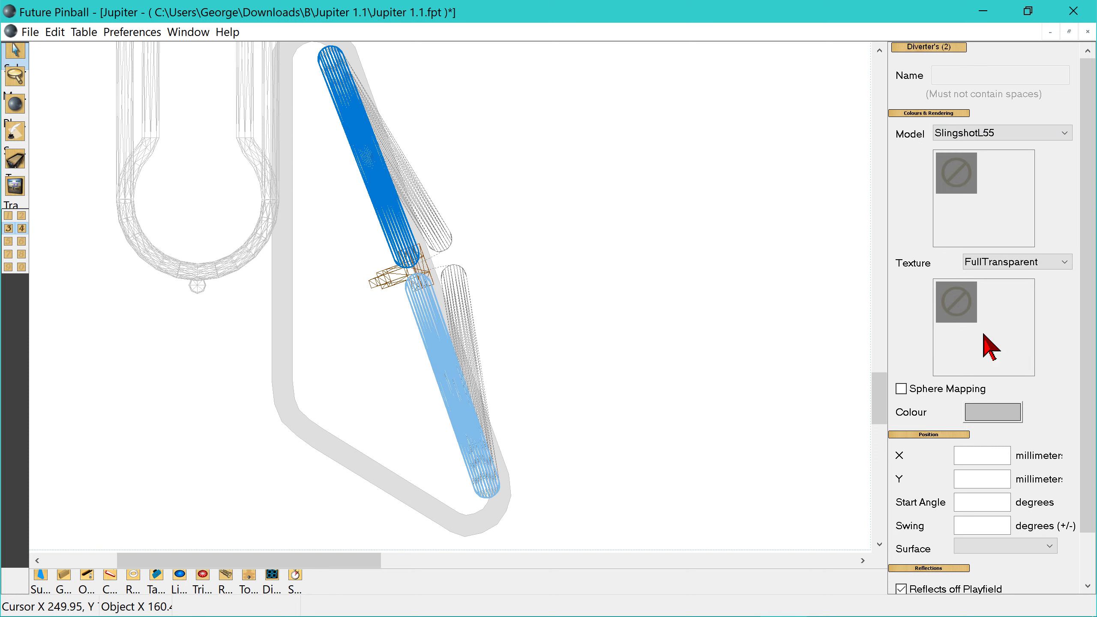
pyautogui.scroll(2, 700, 378)
pyautogui.scroll(-2, 700, 378)
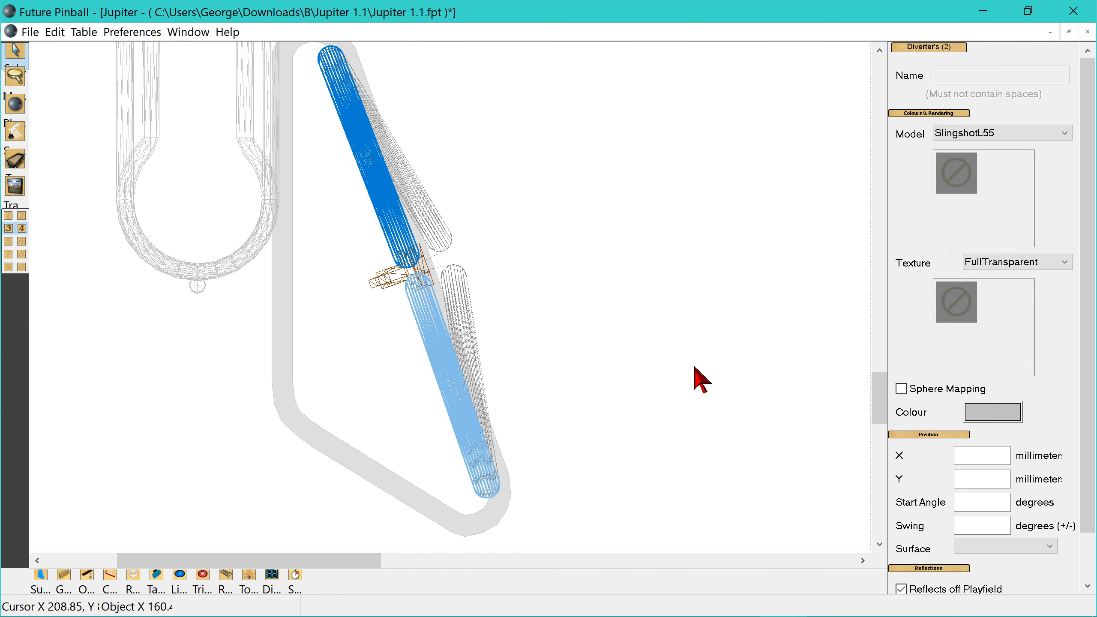
# - Try the SlingshotL70 model on both left sling diverters and restore the SlingshotL60 model
pyautogui.click(1065, 134)
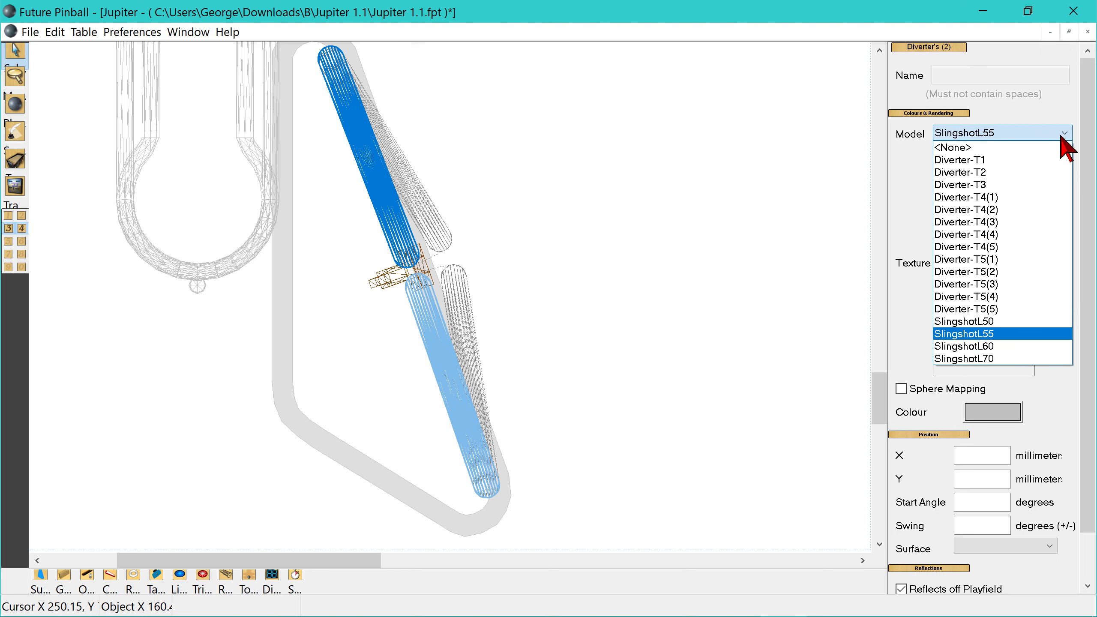
pyautogui.click(980, 359)
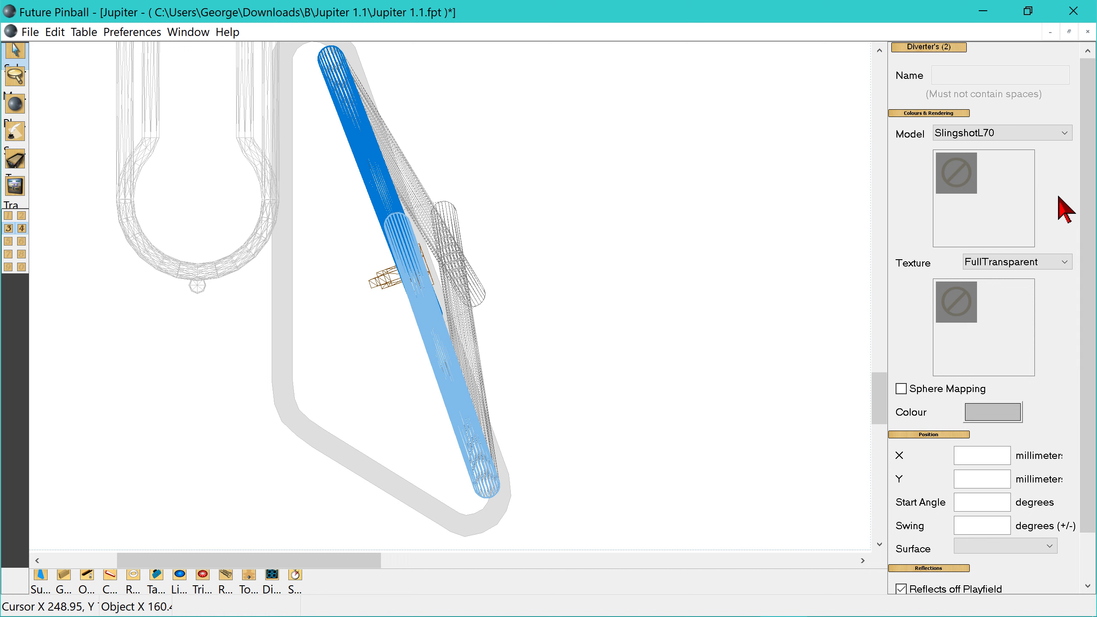
pyautogui.click(1071, 133)
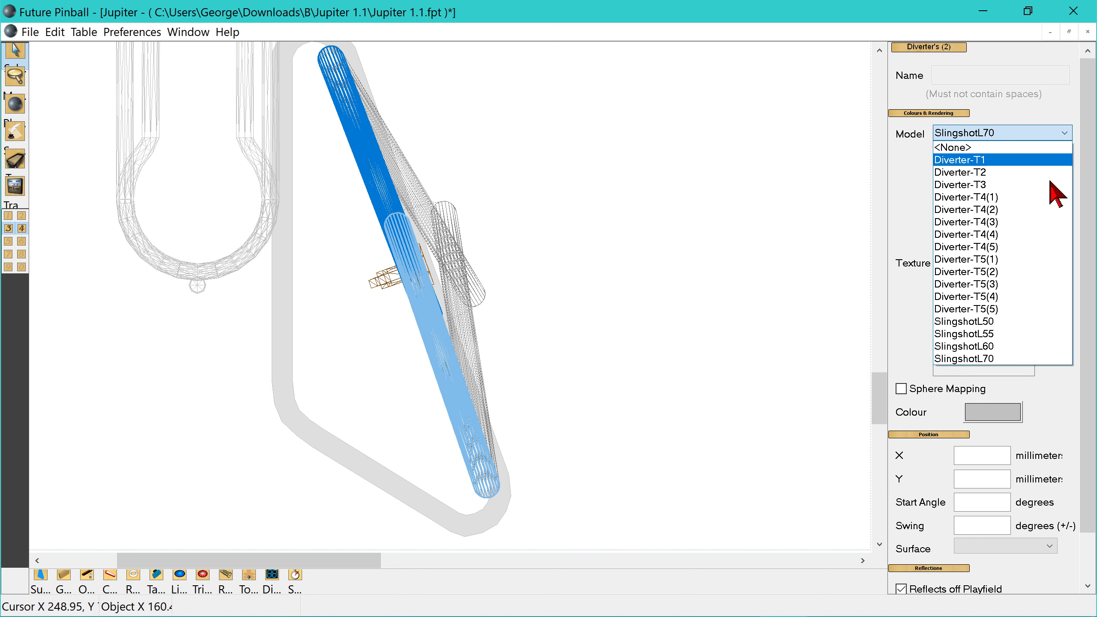
pyautogui.click(1002, 346)
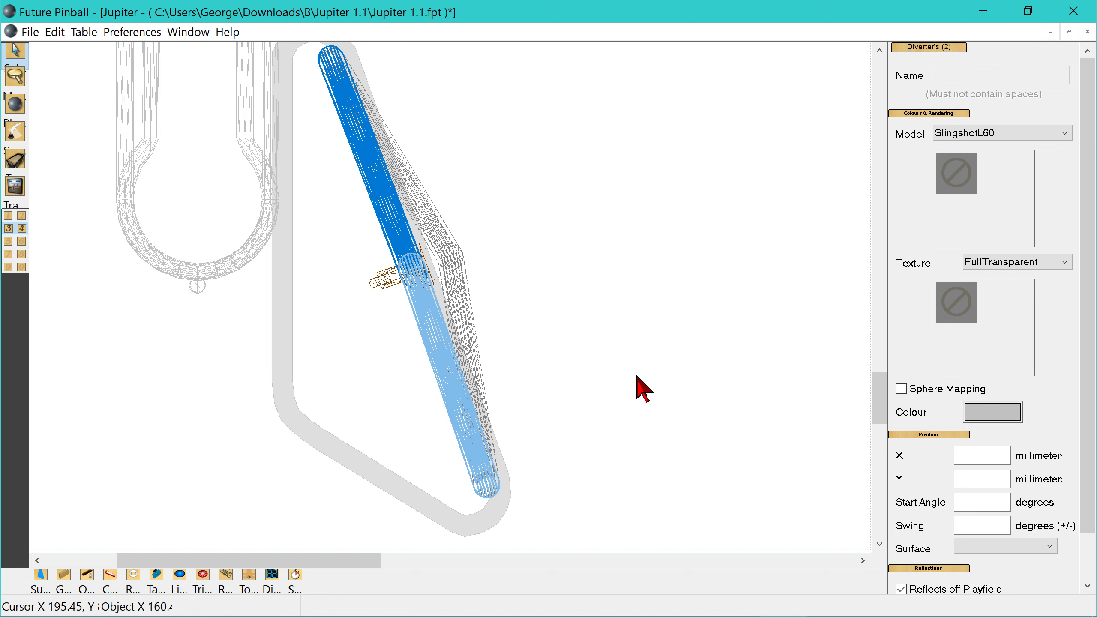
pyautogui.scroll(2, 644, 389)
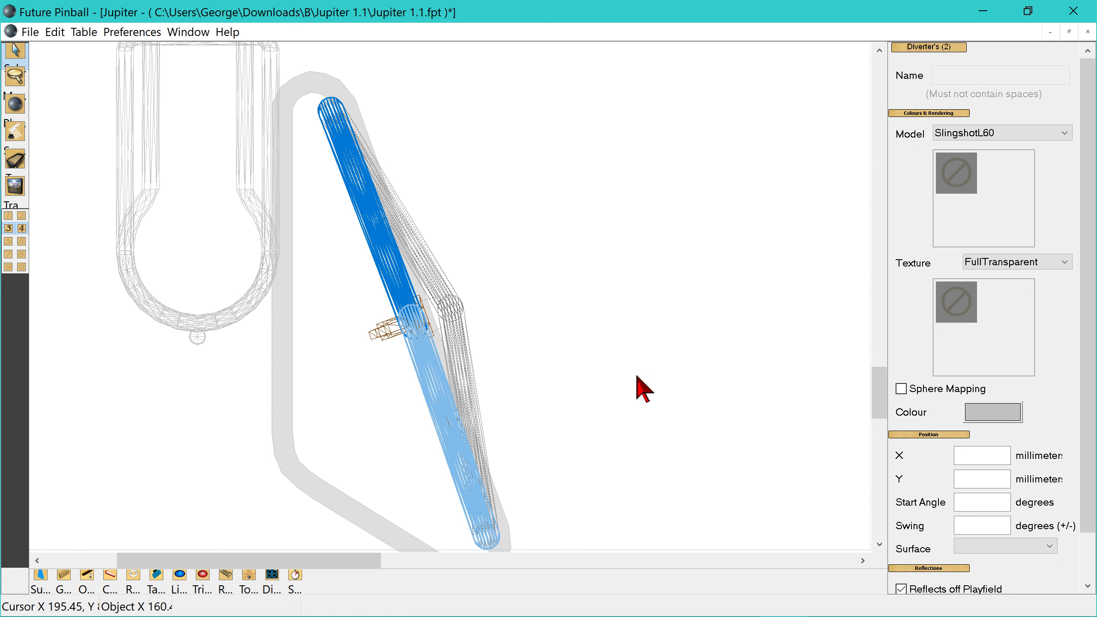
pyautogui.scroll(-2, 644, 389)
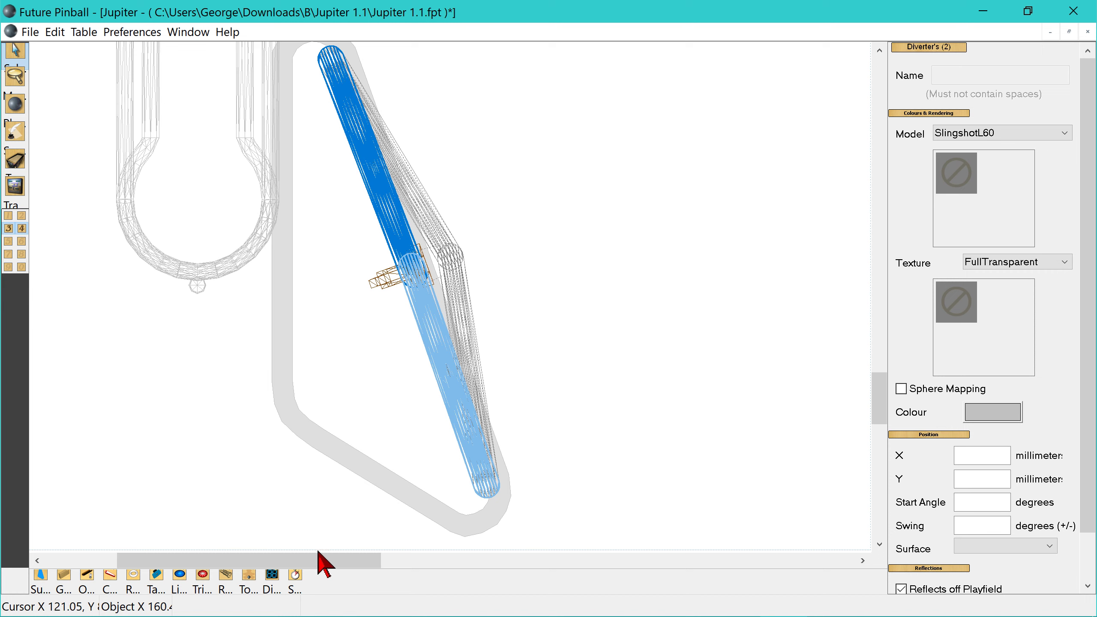
# - Move the right pair of sling diverters onto the inner slanted edge of the right slingshot rubber and align them with it
pyautogui.moveTo(324, 567); pyautogui.dragTo(622, 597)
pyautogui.scroll(4, 605, 426)
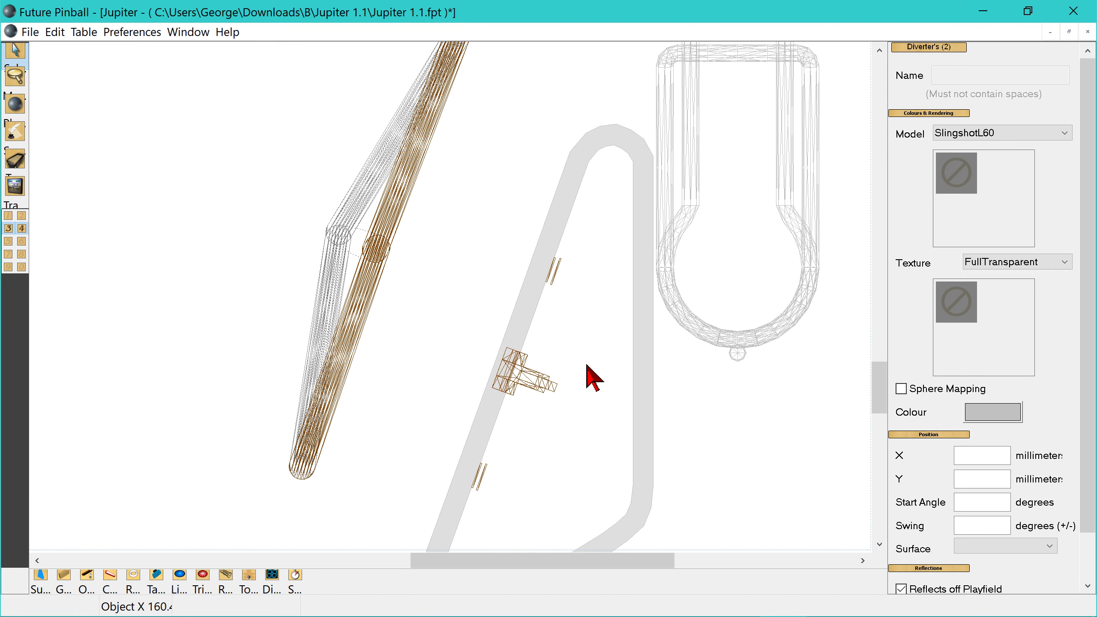
pyautogui.click(350, 311)
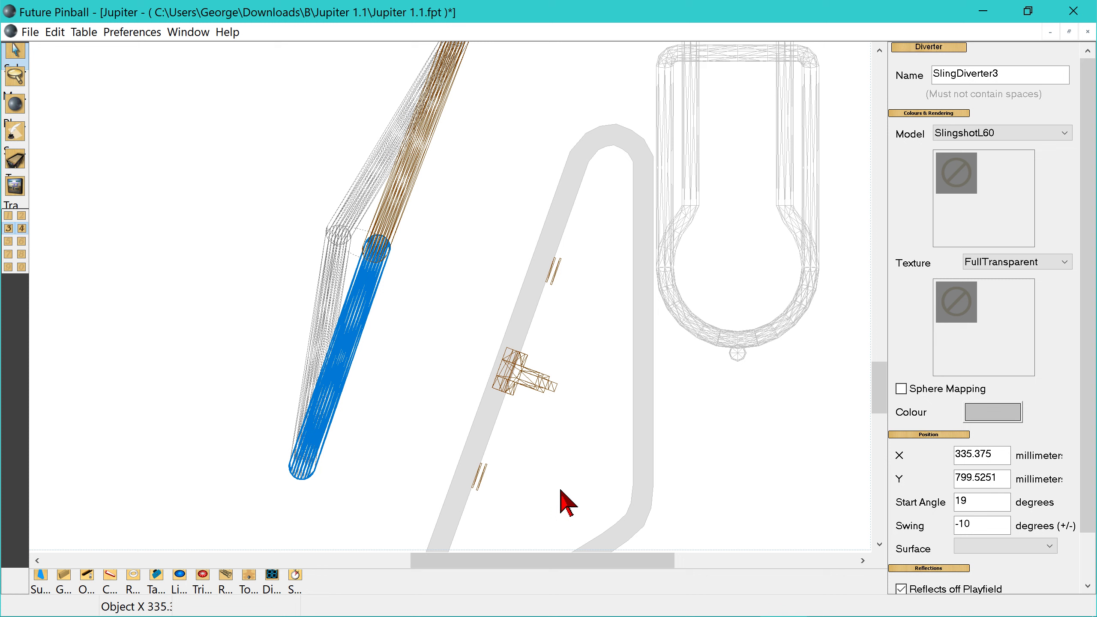
pyautogui.moveTo(550, 562); pyautogui.dragTo(321, 576)
pyautogui.moveTo(405, 578); pyautogui.dragTo(551, 588)
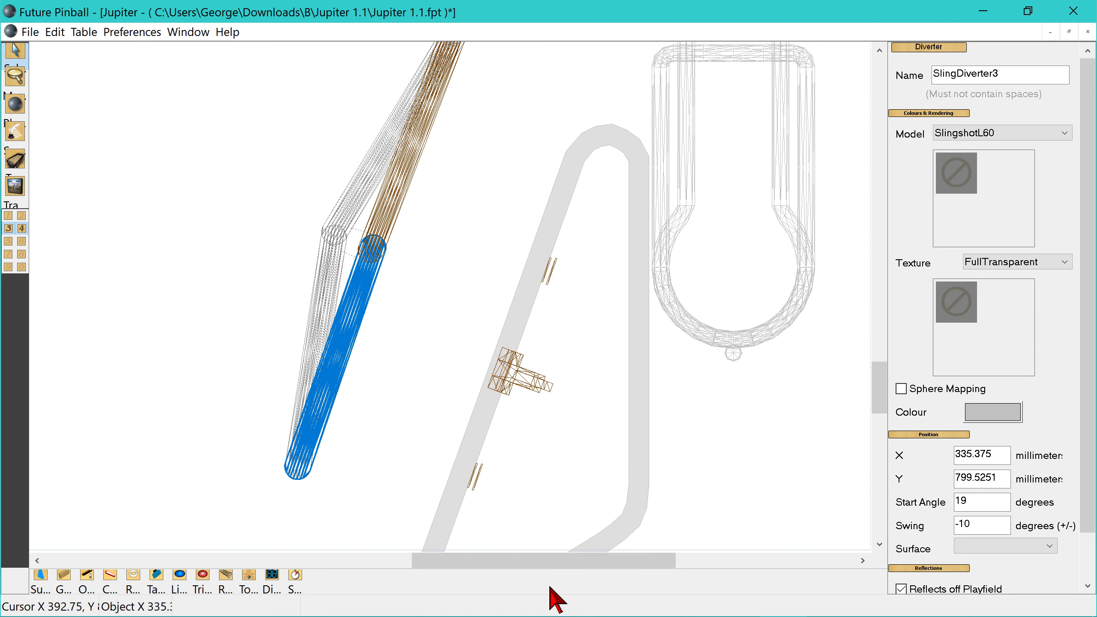
pyautogui.keyDown('ctrl'); pyautogui.click(403, 163); pyautogui.keyUp('ctrl')
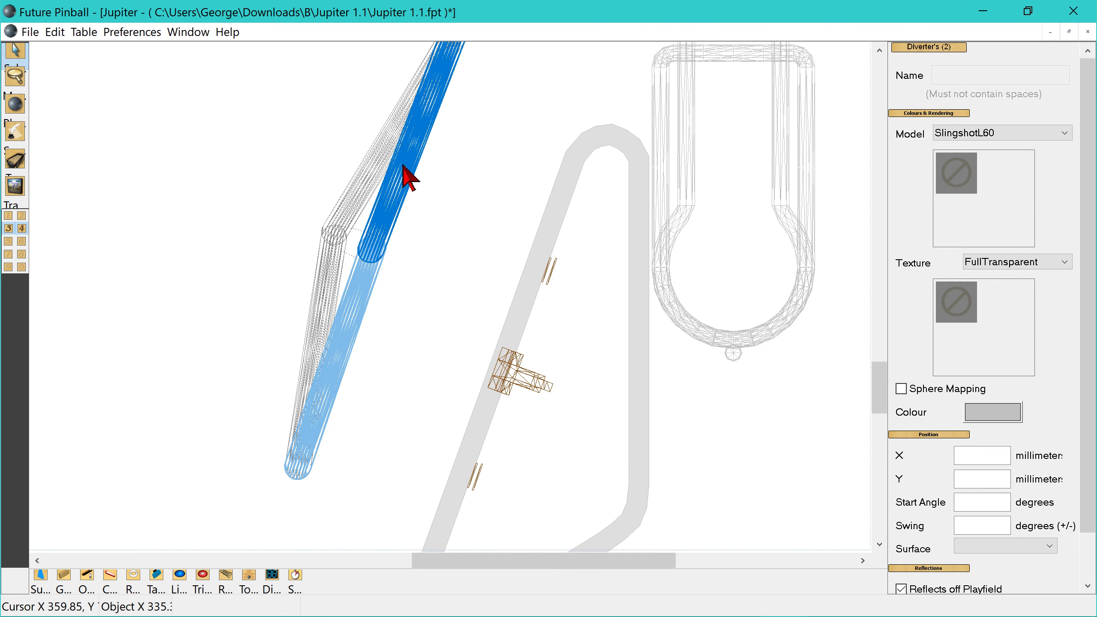
pyautogui.moveTo(407, 164); pyautogui.dragTo(534, 298)
pyautogui.scroll(-2, 614, 354)
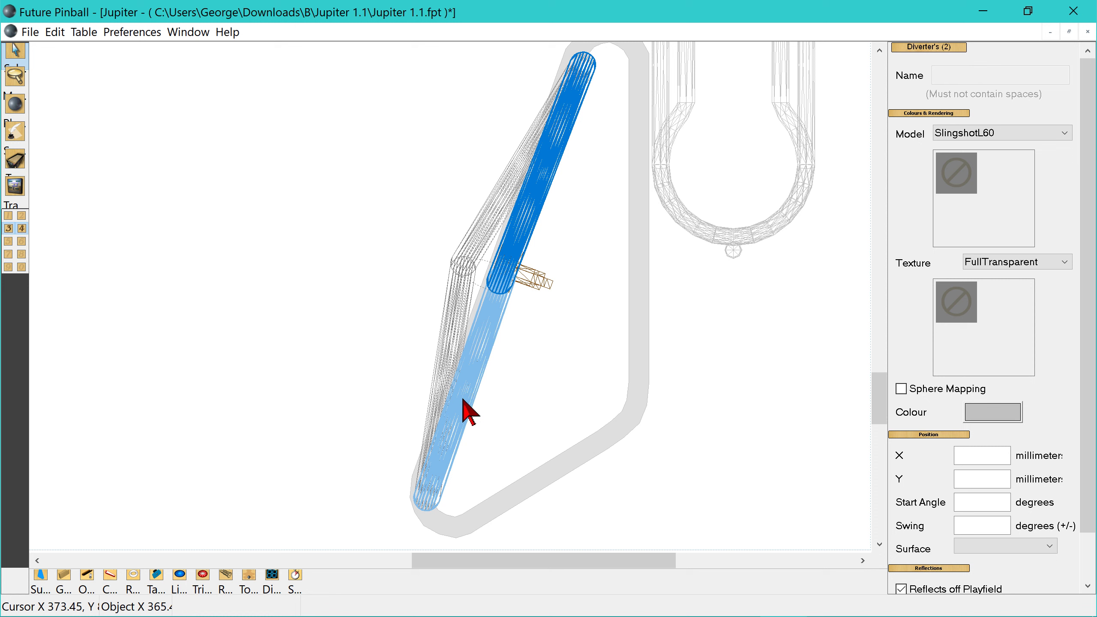
pyautogui.moveTo(465, 395); pyautogui.dragTo(474, 394)
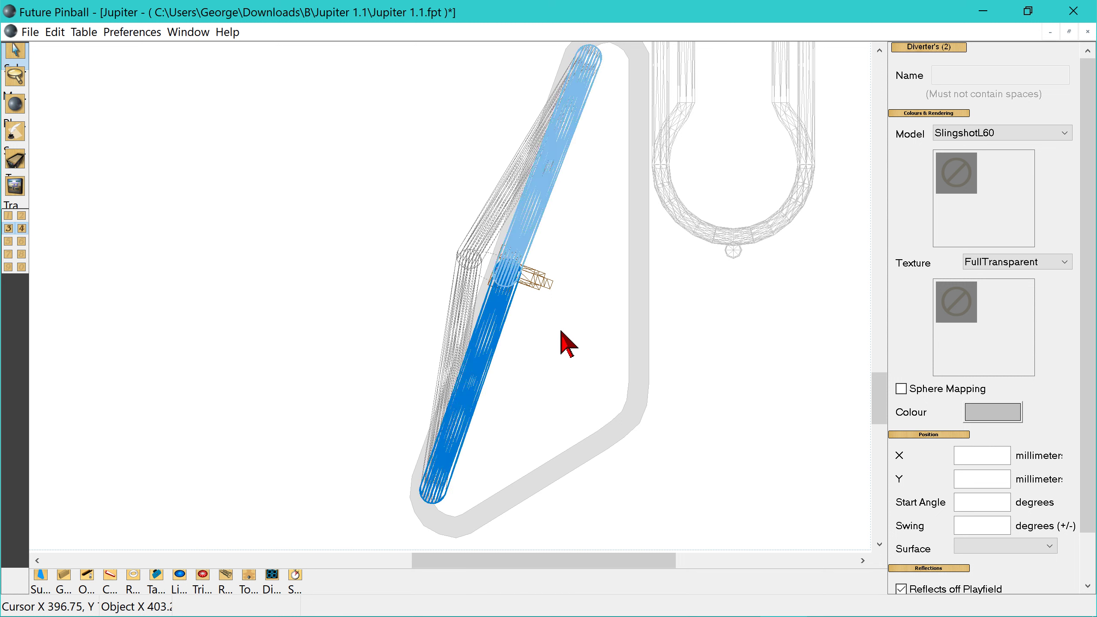
pyautogui.click(307, 369)
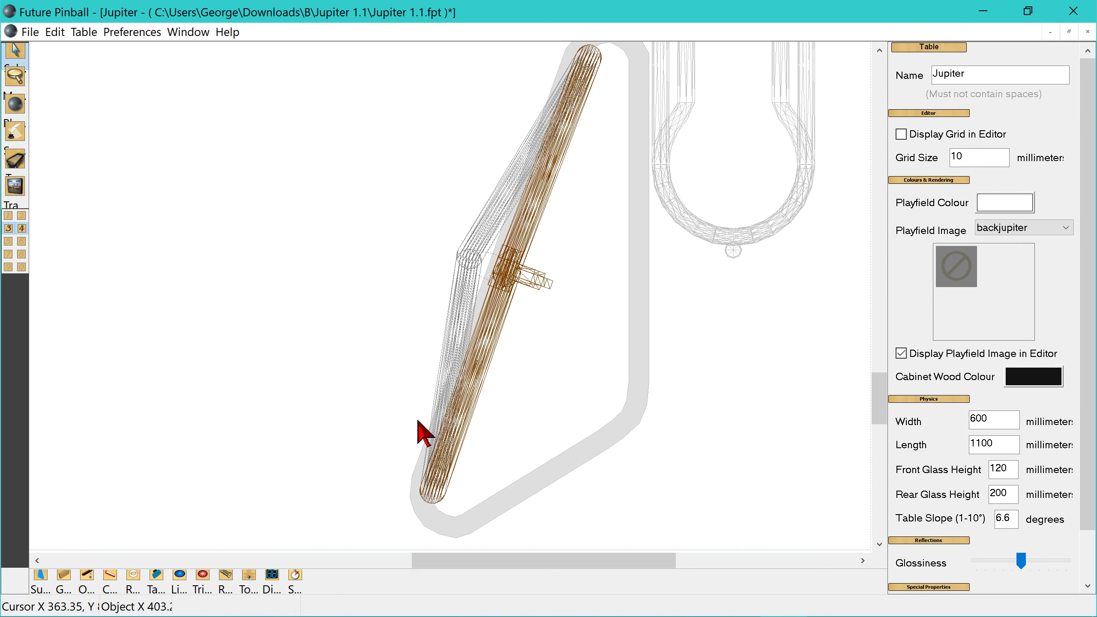
# - Set the upper right sling diverter's start angle to 200 degrees and nudge it slightly left along the slingshot rubber
pyautogui.scroll(3, 549, 432)
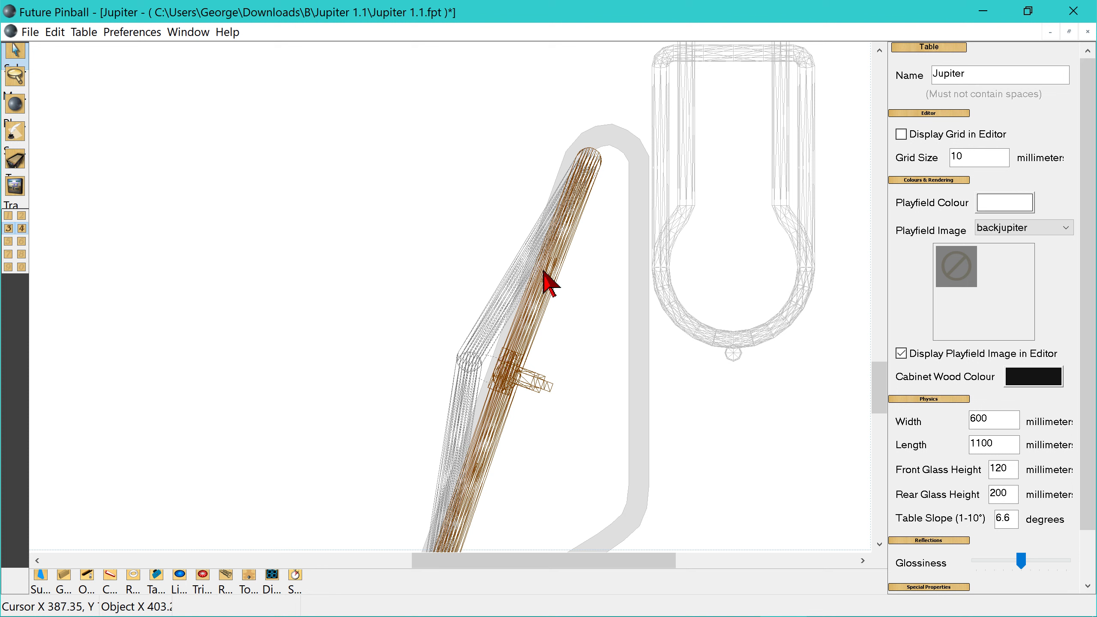
pyautogui.click(575, 213)
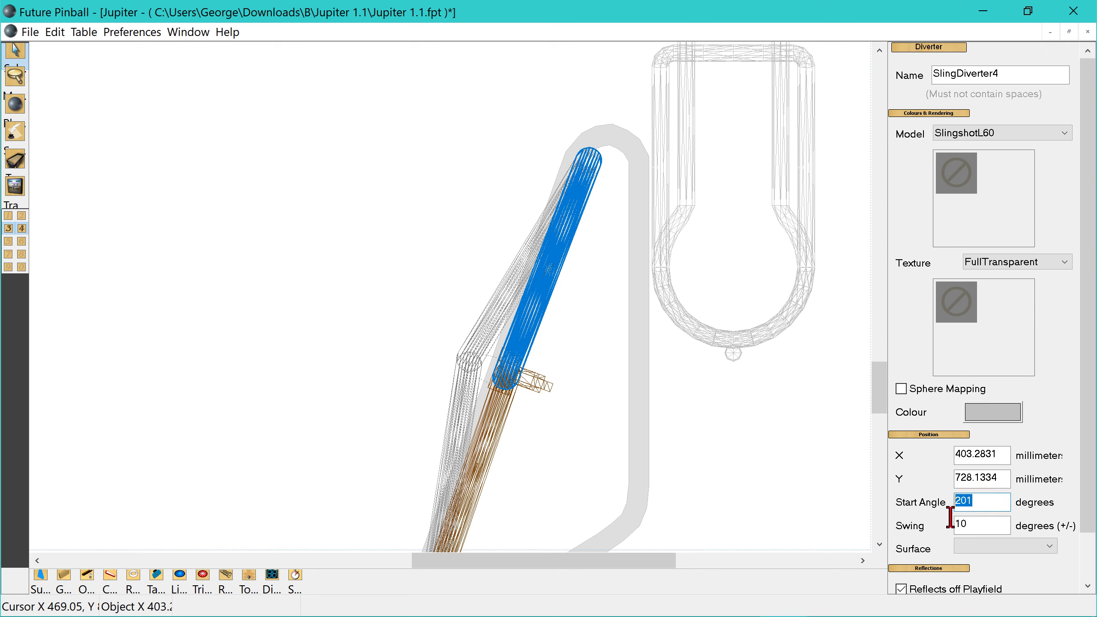
pyautogui.click(974, 525)
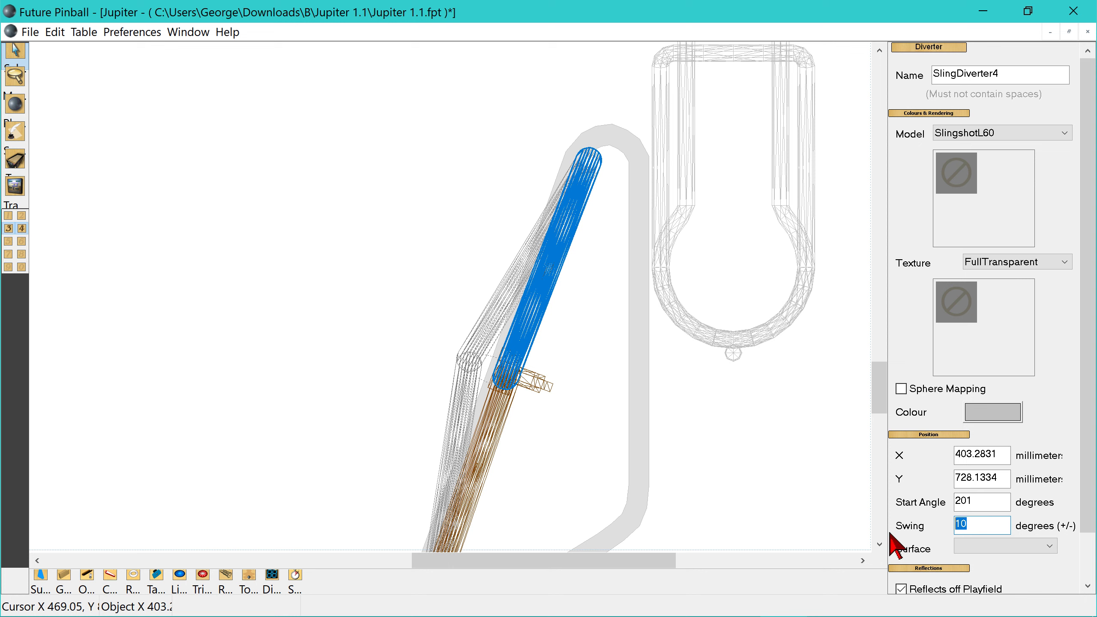
pyautogui.click(986, 502)
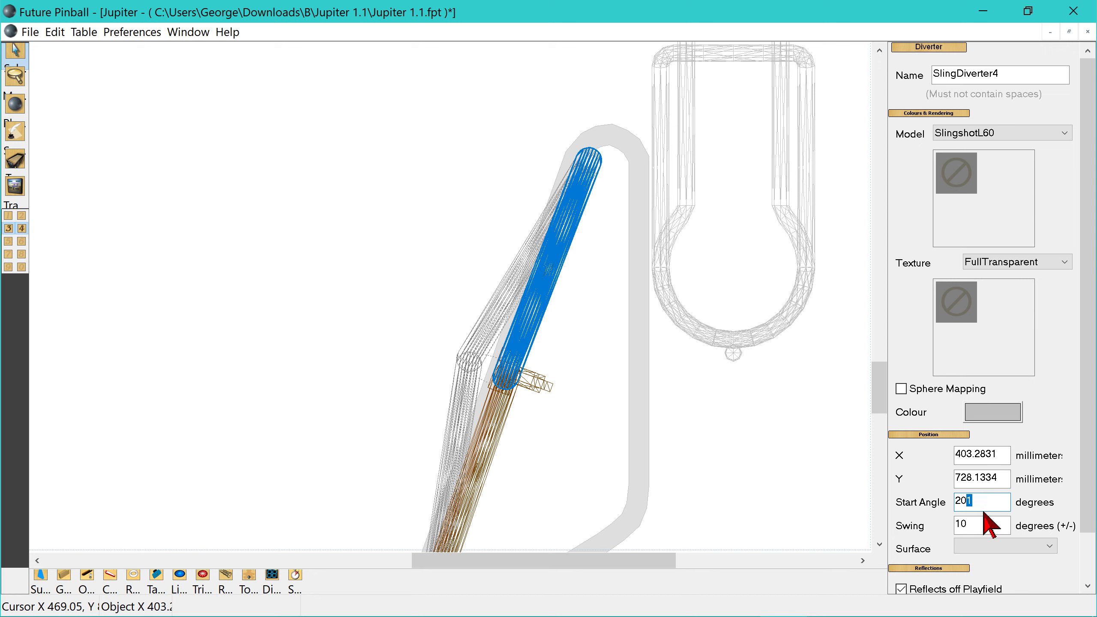
pyautogui.write('0')
pyautogui.click(980, 527)
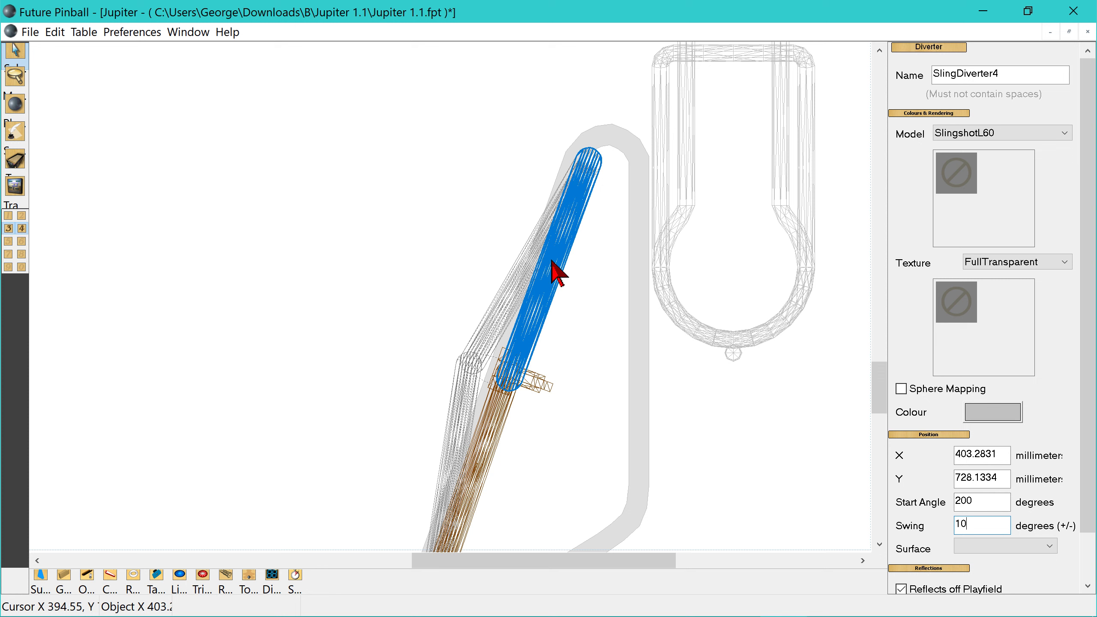
pyautogui.click(561, 270)
pyautogui.moveTo(557, 259); pyautogui.dragTo(554, 260)
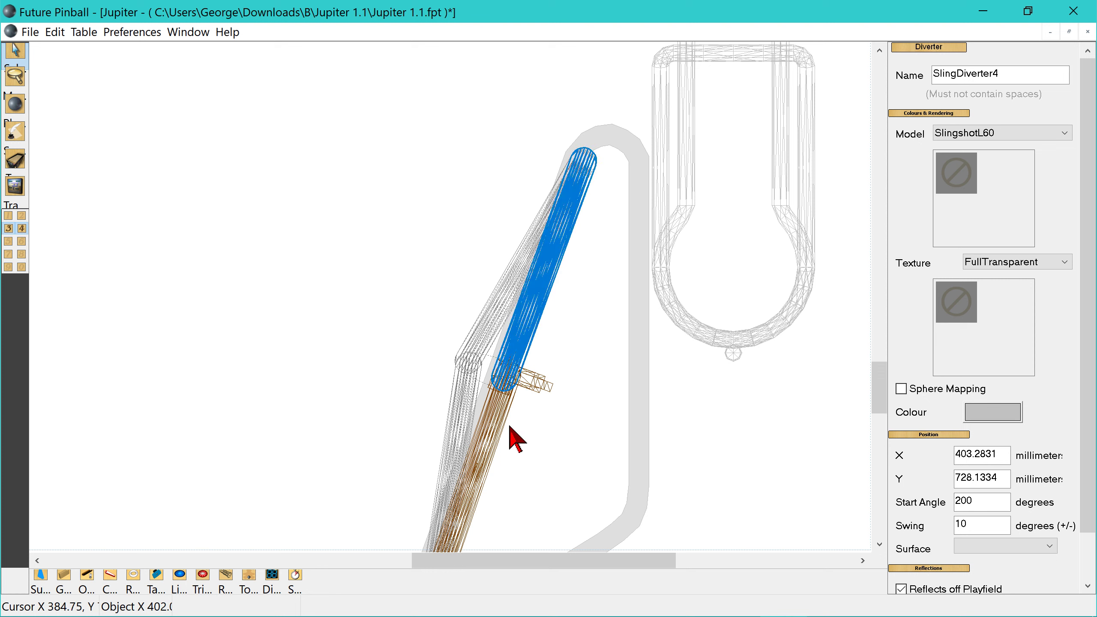
# - Nudge the lower right sling diverter slightly up and left to about X 366.37, Y 828.73 mm along the slingshot rubber
pyautogui.scroll(-1, 531, 439)
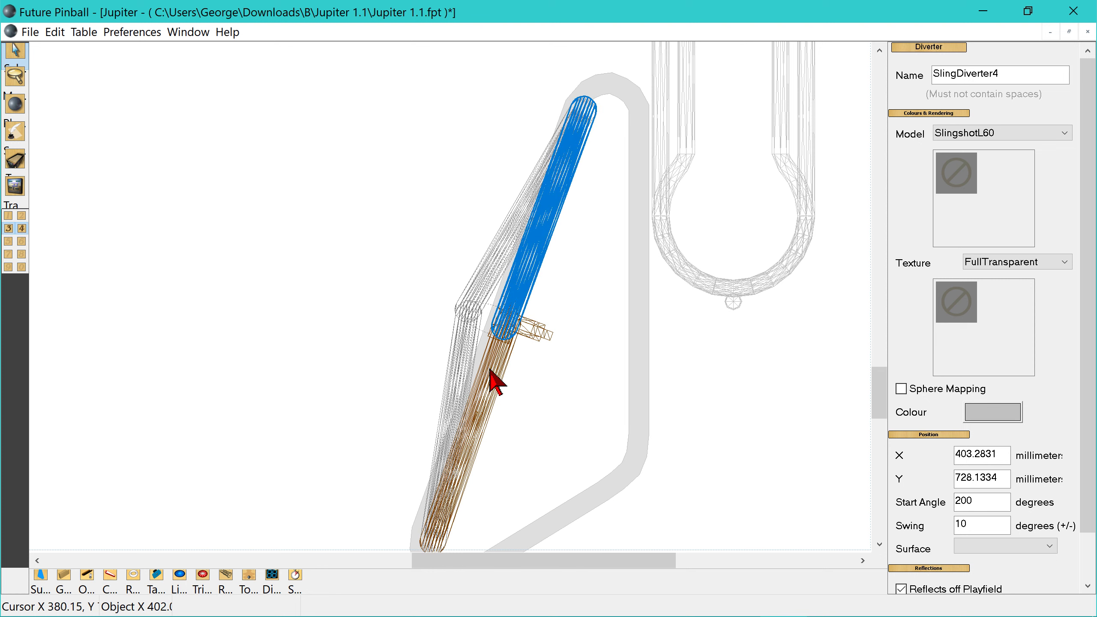
pyautogui.moveTo(490, 372); pyautogui.dragTo(488, 368)
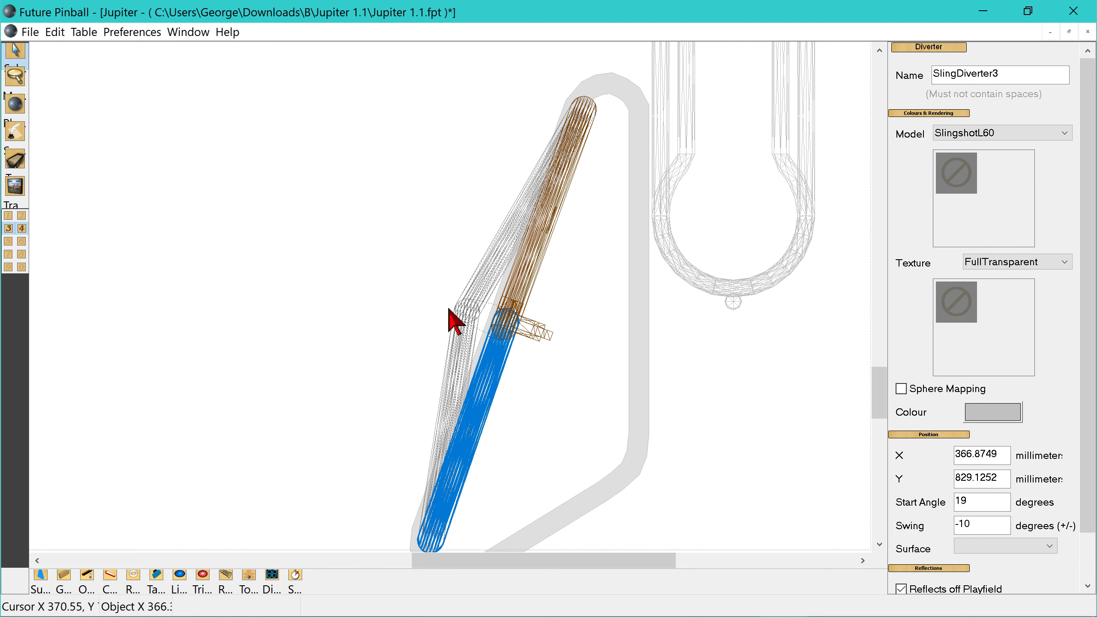
pyautogui.click(487, 278)
pyautogui.moveTo(477, 284)
pyautogui.mouseDown()
pyautogui.moveTo(389, 290)
pyautogui.moveTo(486, 282)
pyautogui.mouseUp()
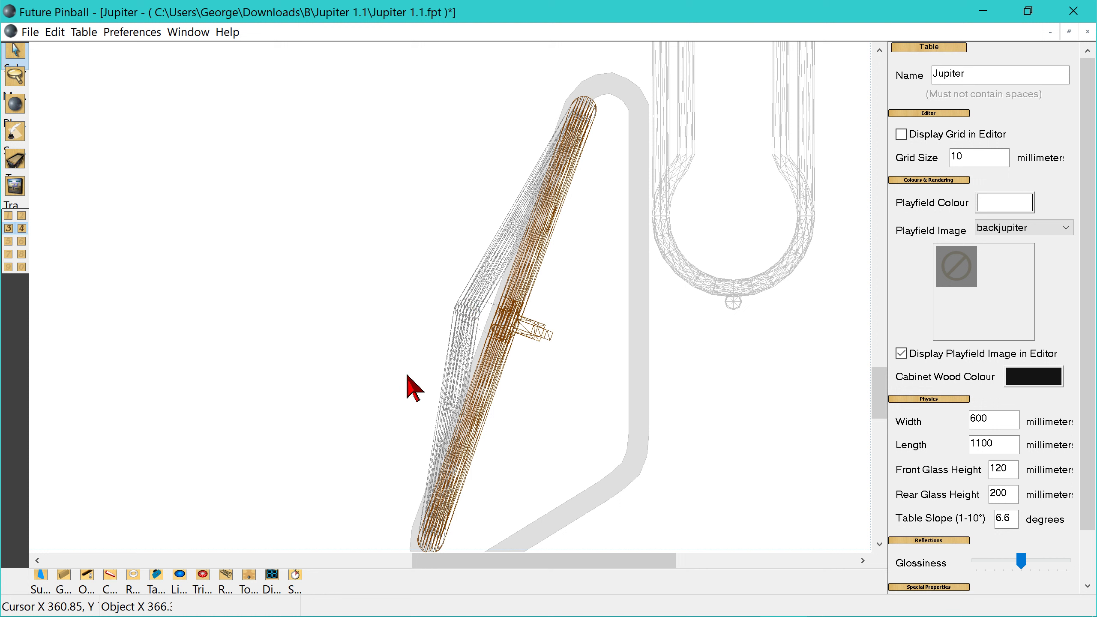
pyautogui.scroll(-2, 367, 319)
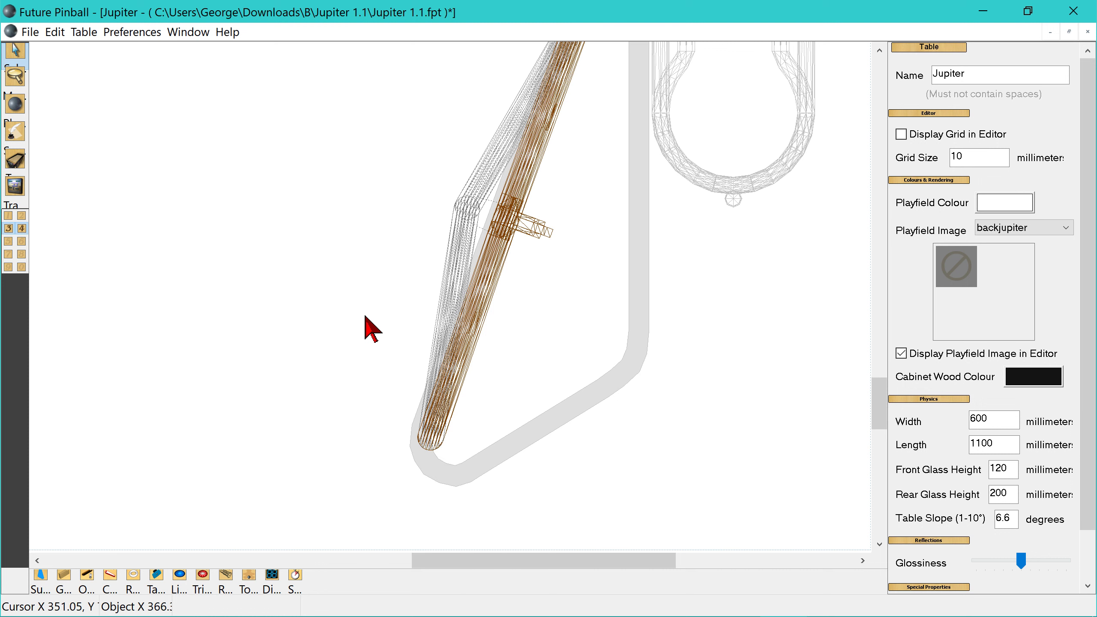
pyautogui.scroll(1, 365, 317)
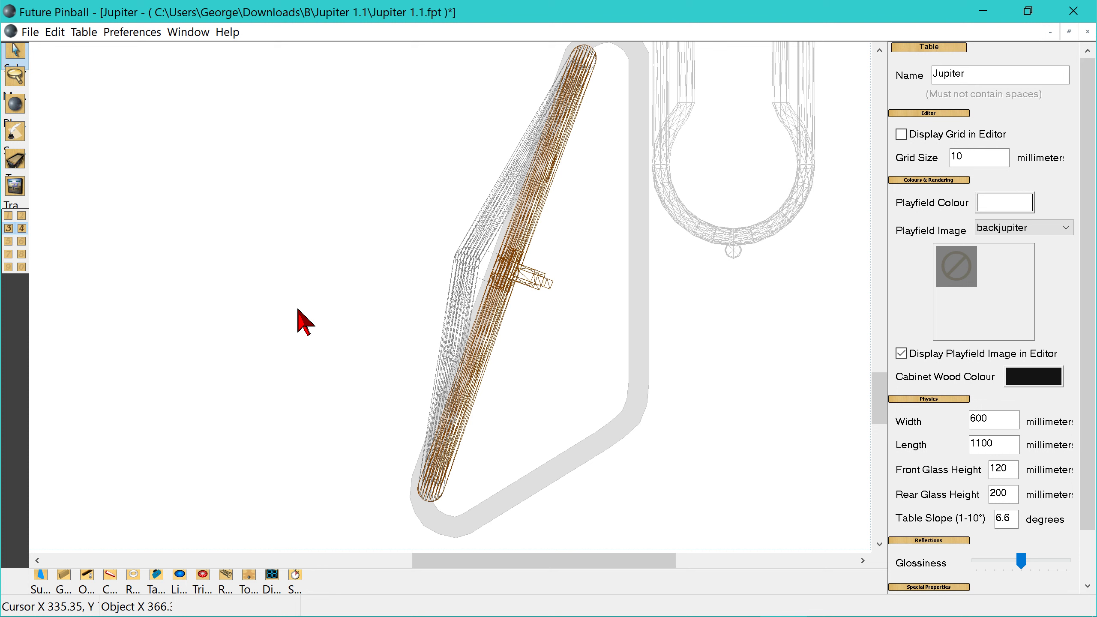
# - Compare the position, start angle and swing of the right and left sling diverters against their slingshot rubbers
pyautogui.click(483, 335)
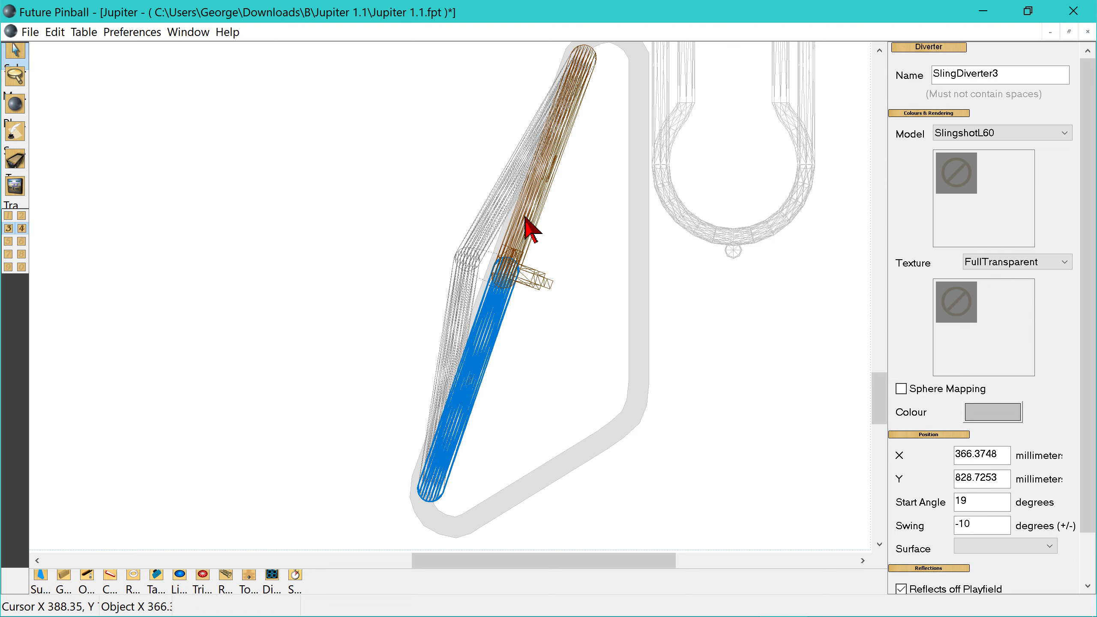
pyautogui.keyDown('shift'); pyautogui.click(529, 235); pyautogui.keyUp('shift')
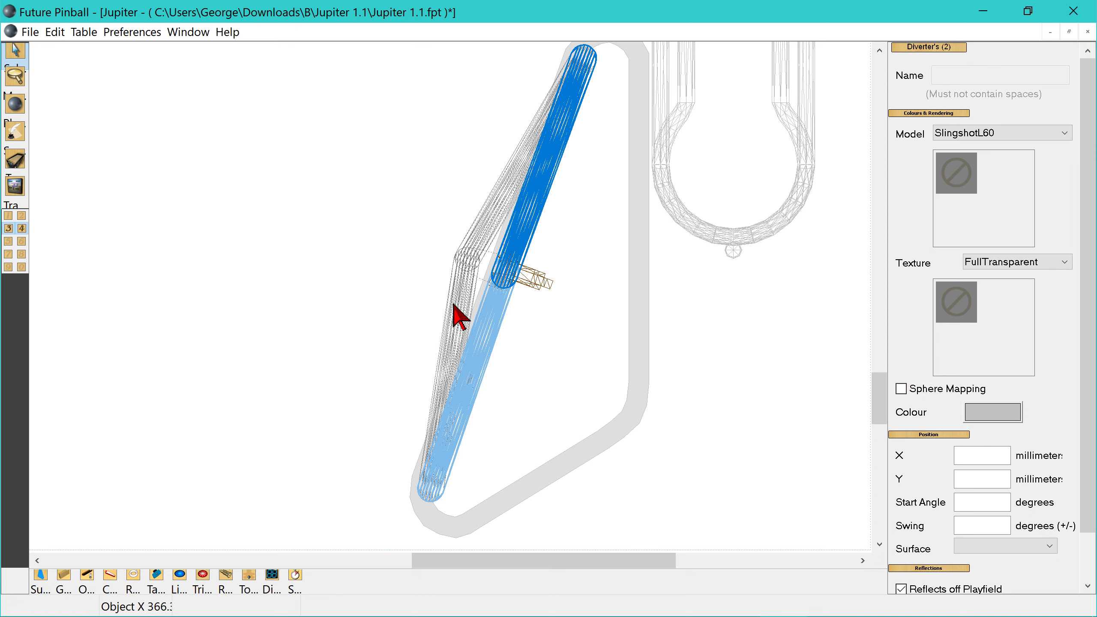
pyautogui.moveTo(531, 559); pyautogui.dragTo(282, 558)
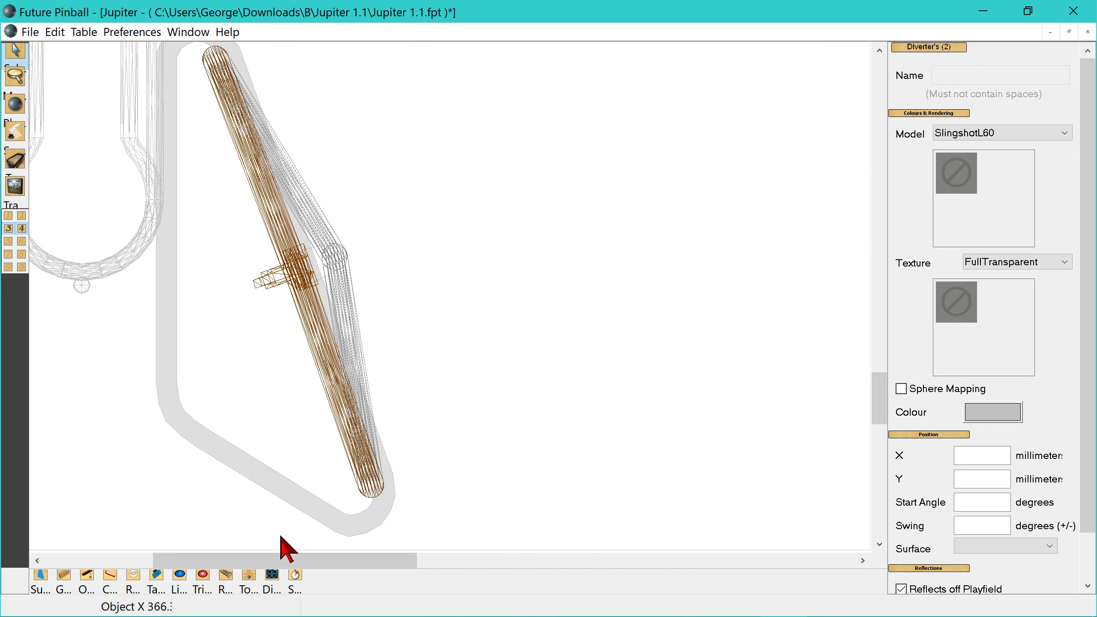
pyautogui.click(342, 389)
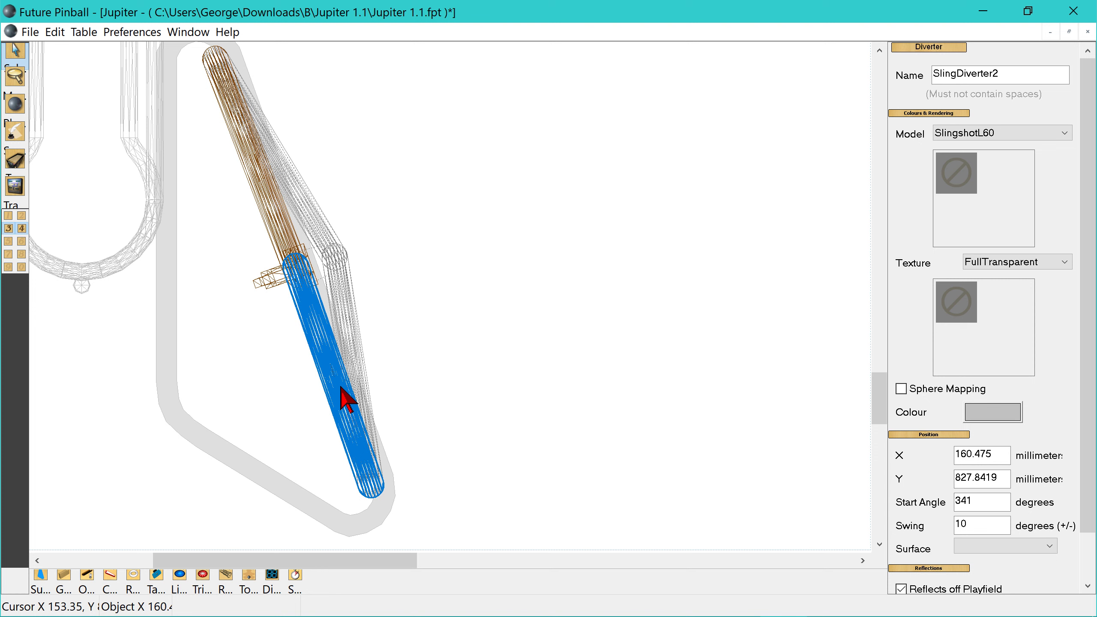
pyautogui.click(255, 160)
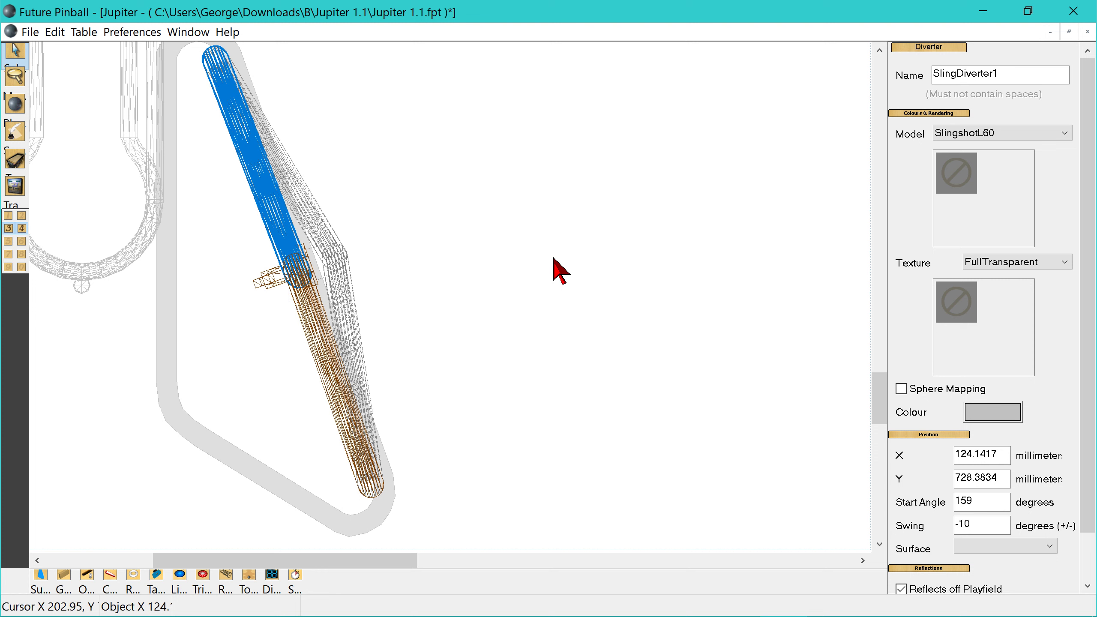
pyautogui.click(557, 269)
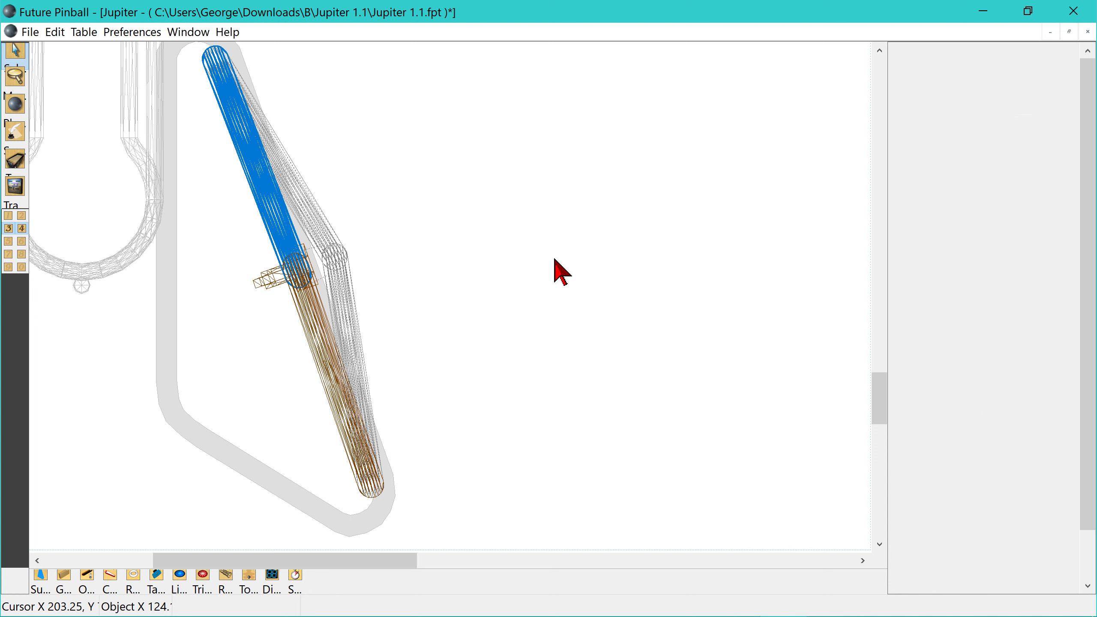
pyautogui.click(331, 363)
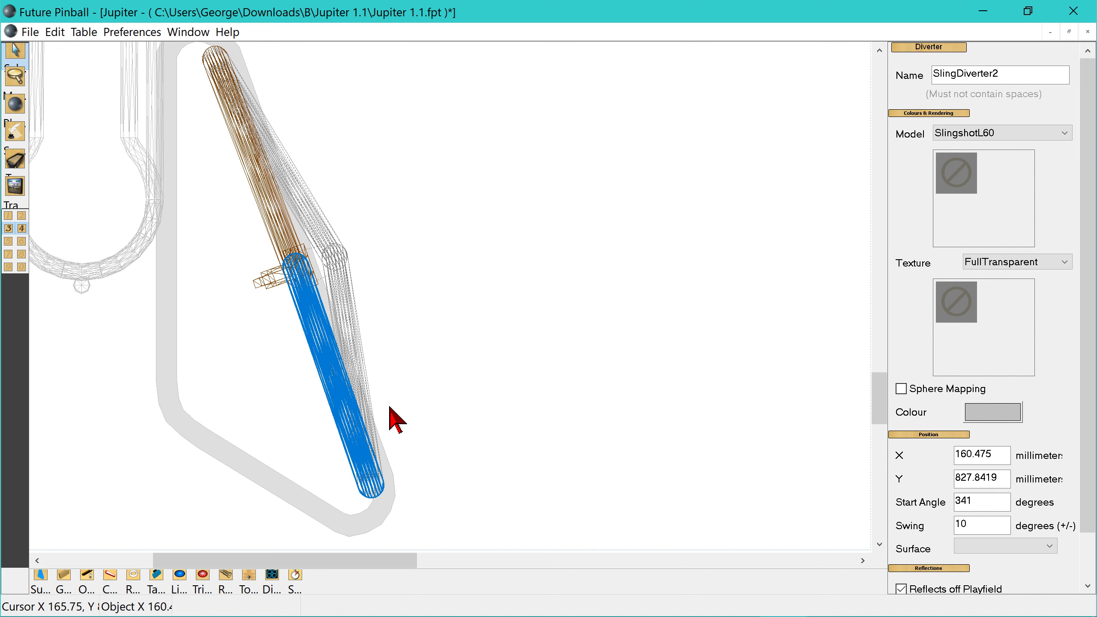
pyautogui.click(243, 355)
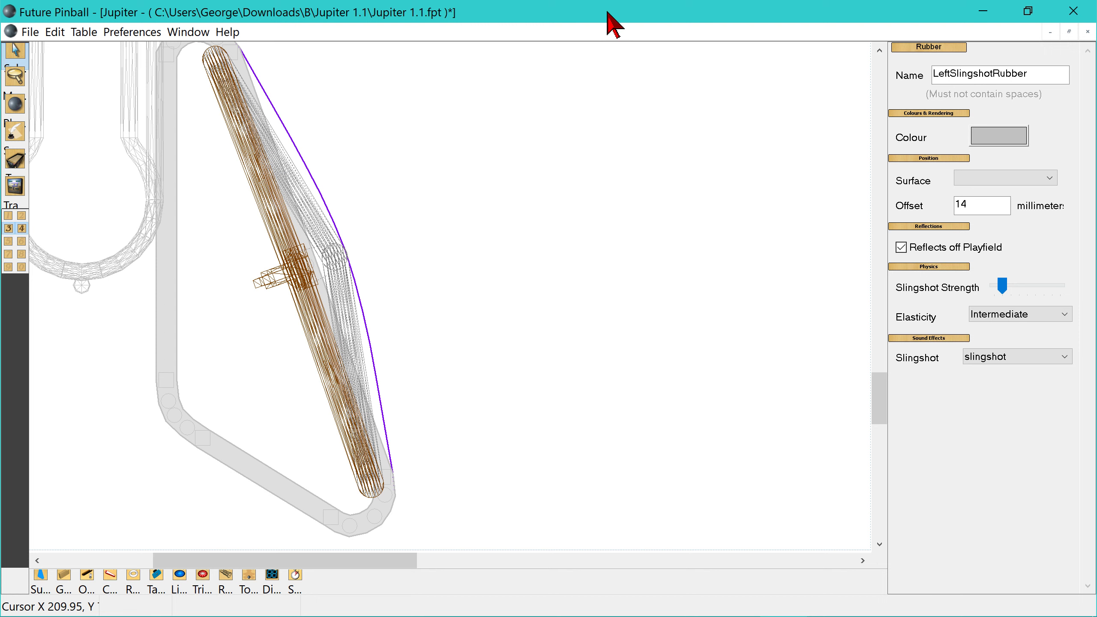
# - Exit the table editor, saving the changes to Jupiter 1.1, and switch to FreeCommander
pyautogui.click(1075, 12)
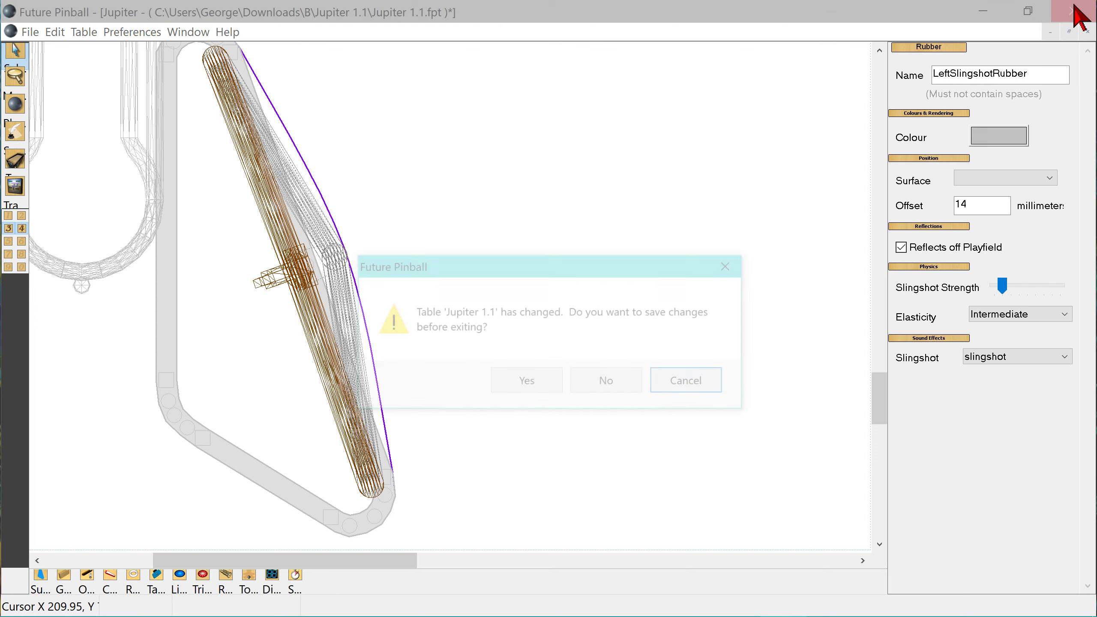
pyautogui.click(510, 383)
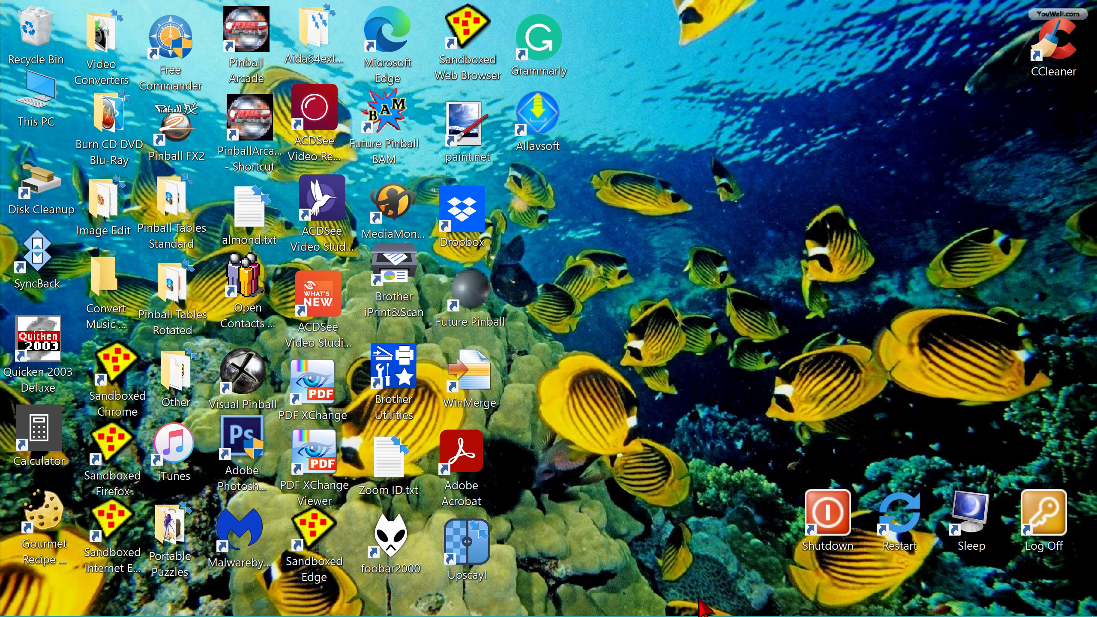
pyautogui.moveTo(702, 614)
pyautogui.click(654, 612)
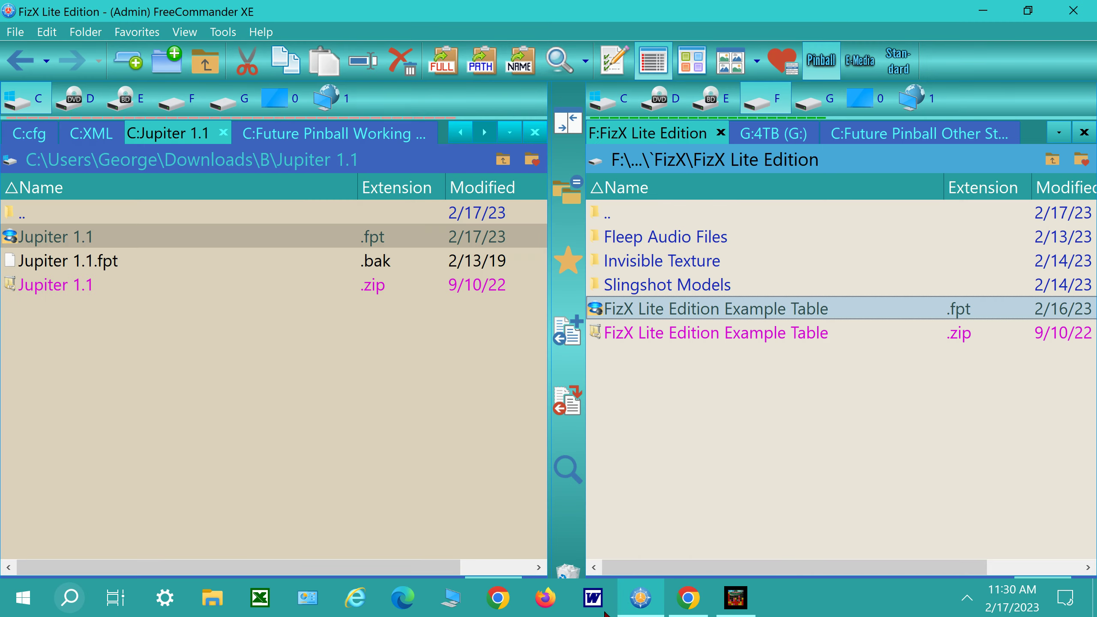
# - Launch the Jupiter 1.1 .fpt table from its folder and start a one-player game
pyautogui.click(65, 265)
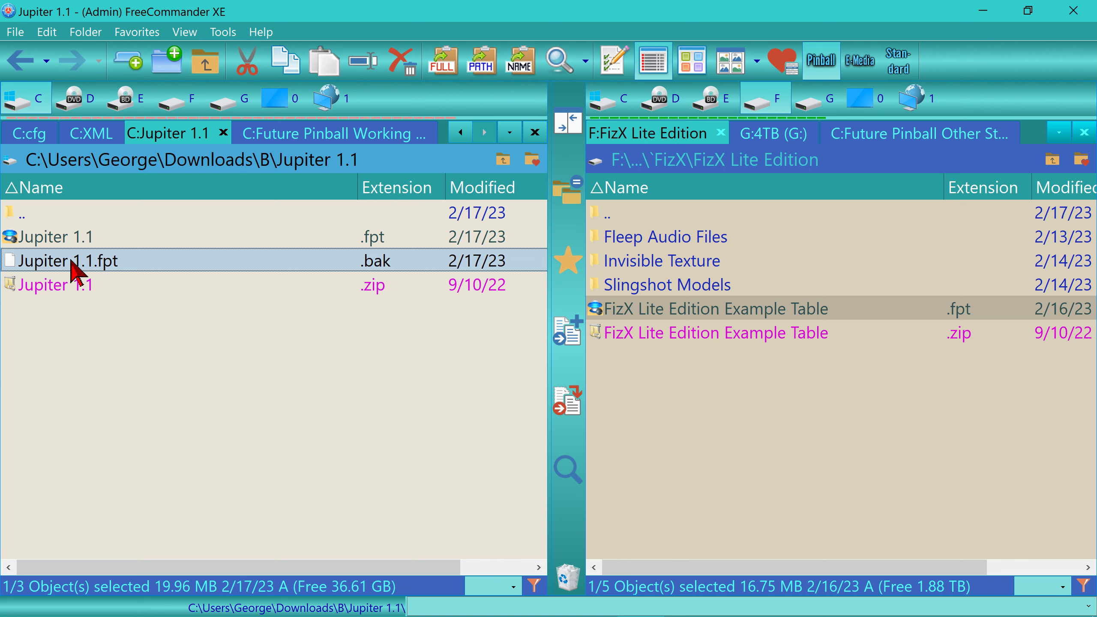
pyautogui.click(59, 237)
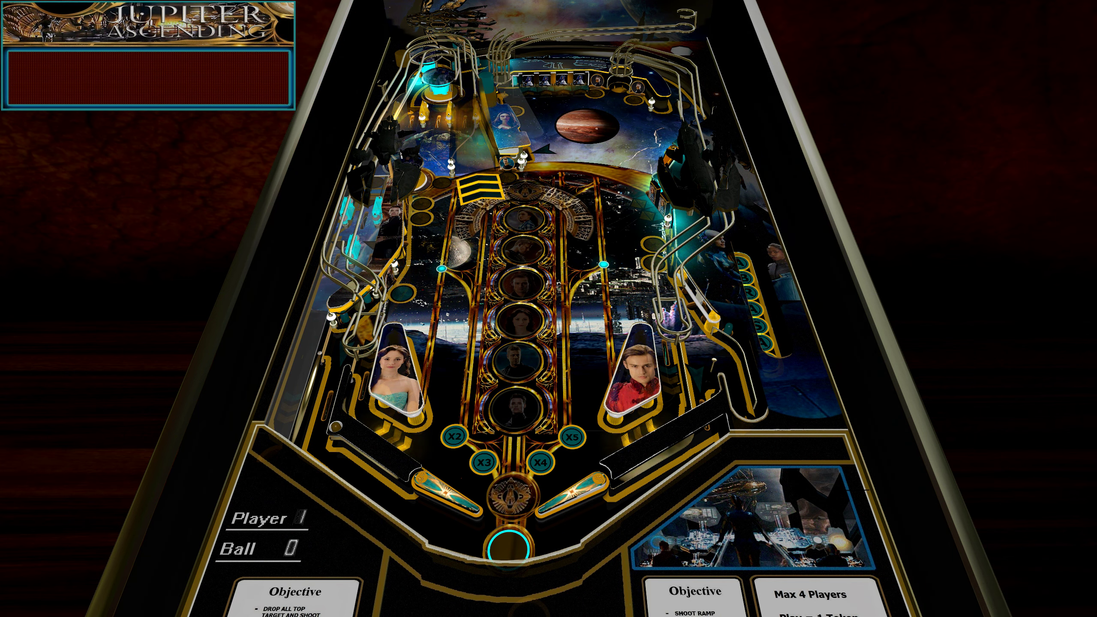
pyautogui.press('1')
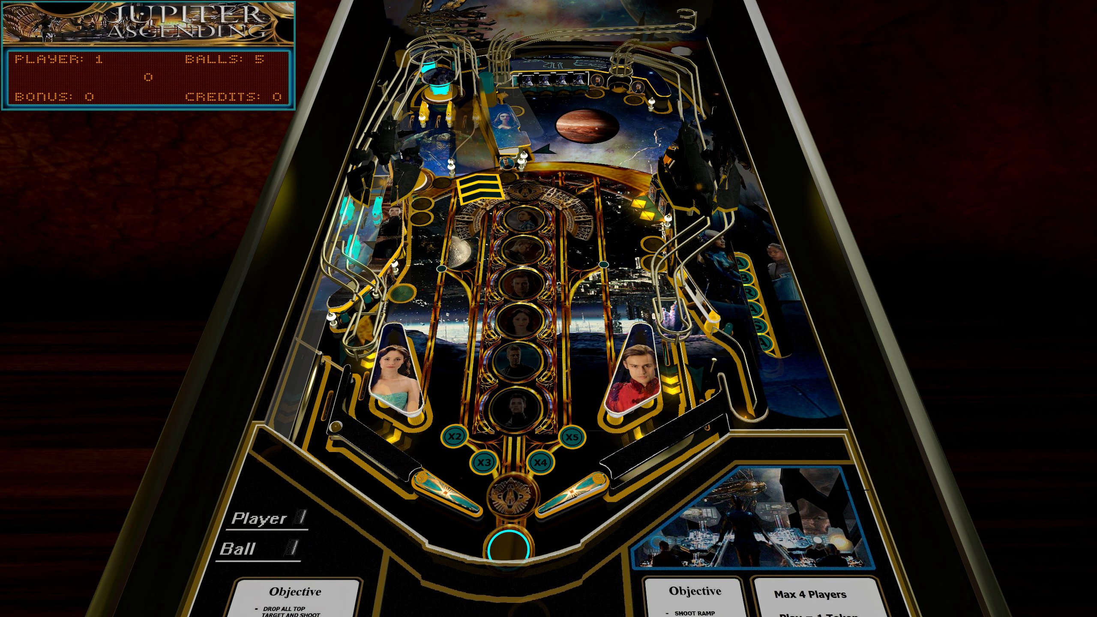
pyautogui.press('b')
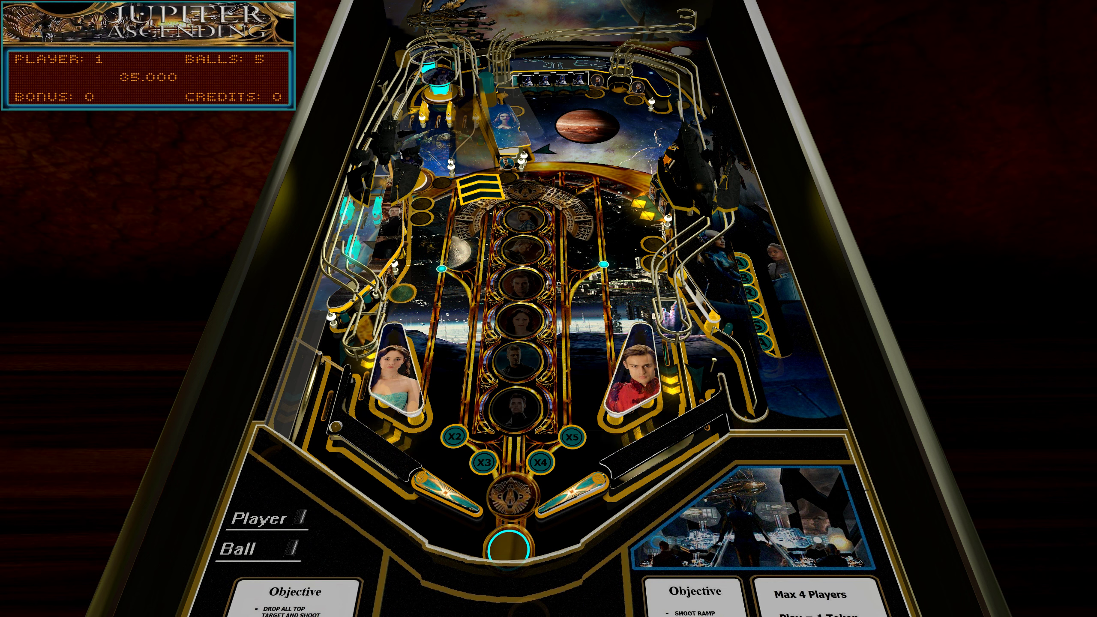
# - Play the ball with both flippers to test the slingshots and quit the game
pyautogui.press('shift')
pyautogui.press('Shift_R')
pyautogui.press('shift')
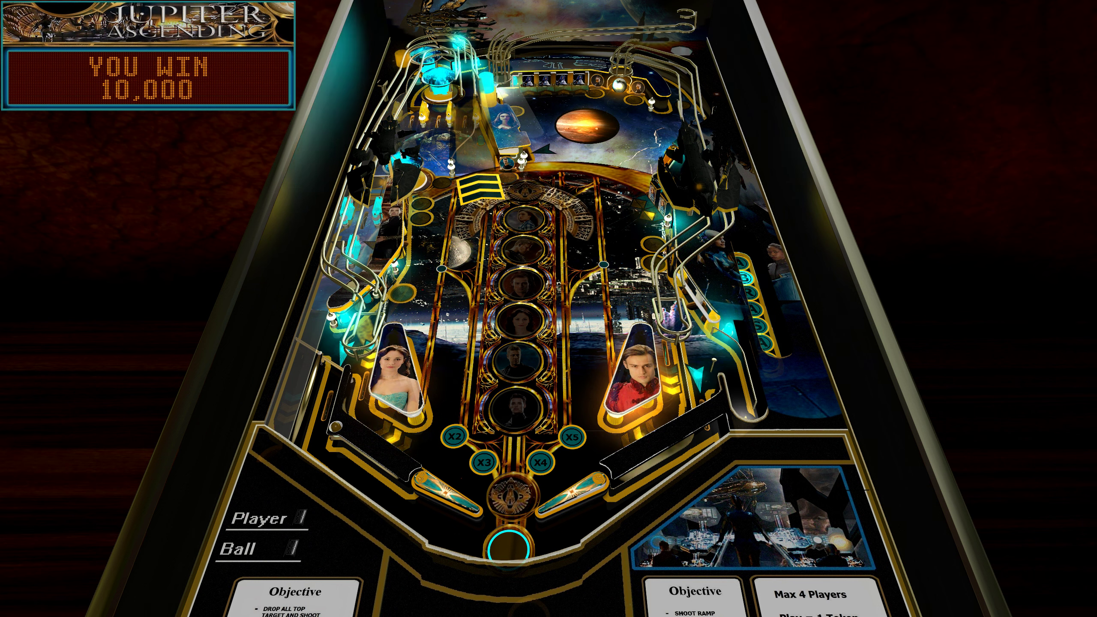
pyautogui.press('Escape')
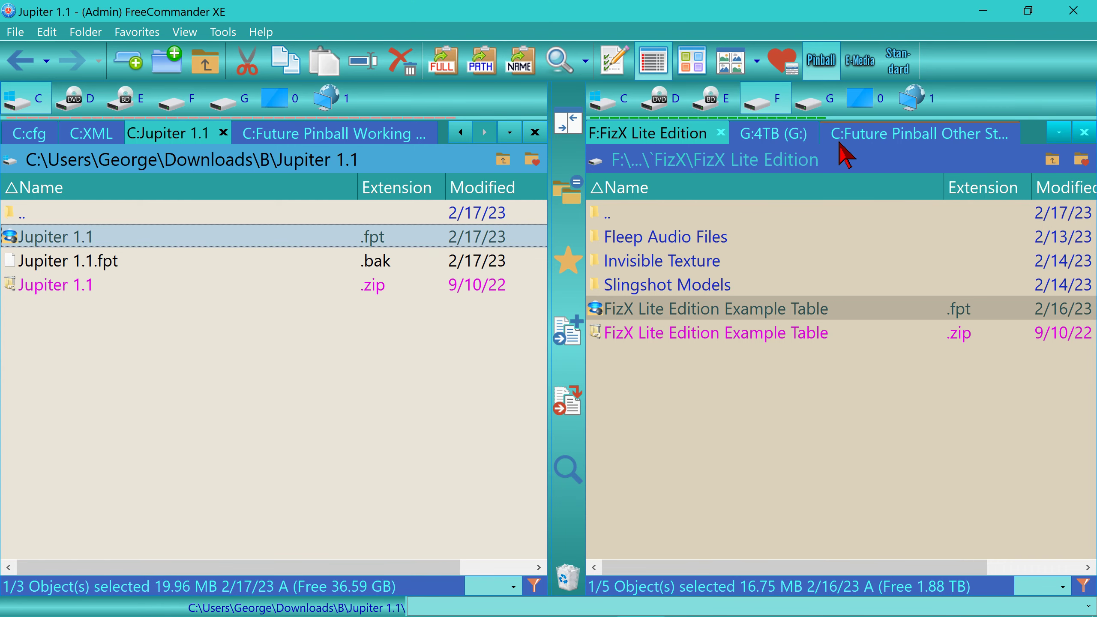